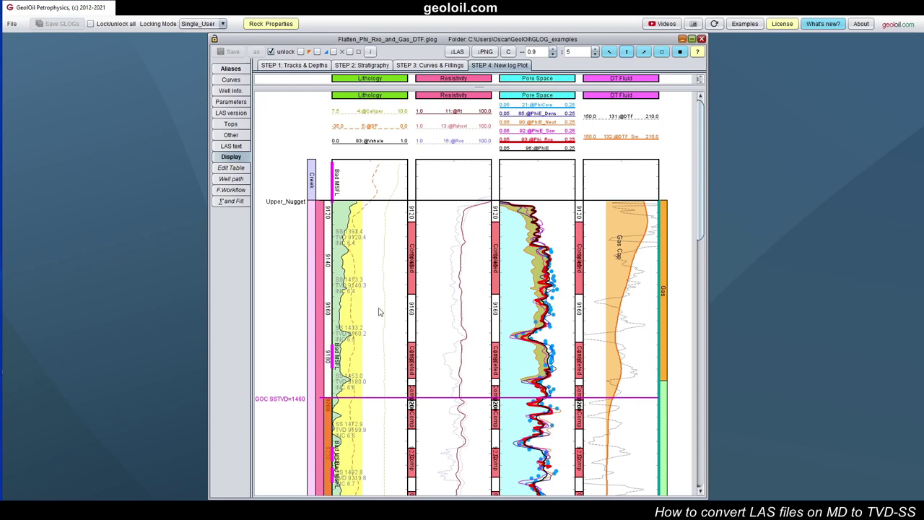
Scroll through the STEP 4 log plot
mouse_move(699, 167)
mouse_down()
mouse_move(697, 420)
mouse_move(678, 159)
mouse_move(692, 441)
mouse_move(684, 160)
mouse_up()
Turn the double scale off (None) and preview the log plot
click(310, 65)
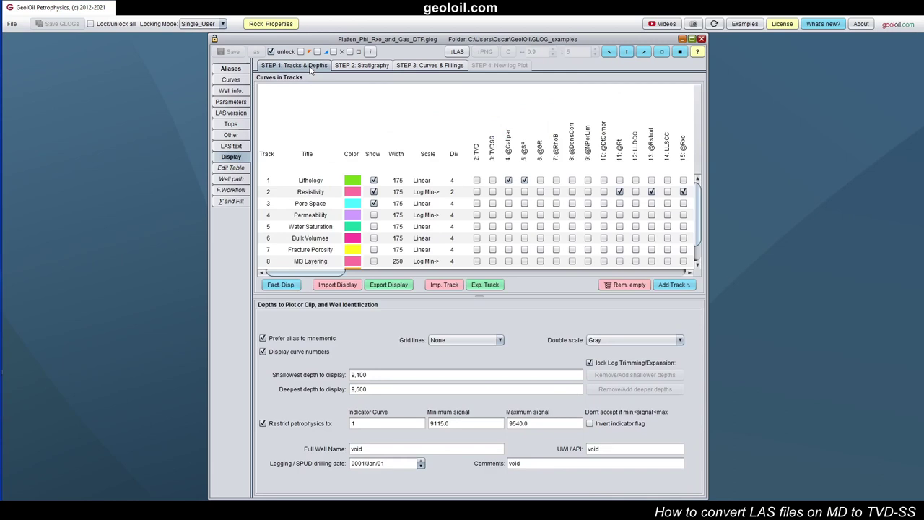
click(679, 341)
scroll(682, 369, up, 1)
click(599, 350)
click(430, 65)
click(498, 65)
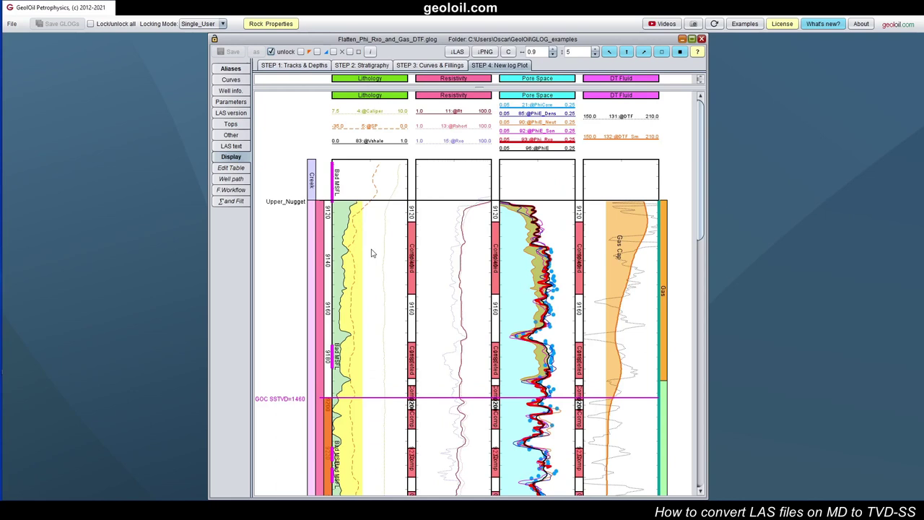
Set the double scale to Black and scroll through the redrawn log plot with SS, TVD and INC values
click(294, 65)
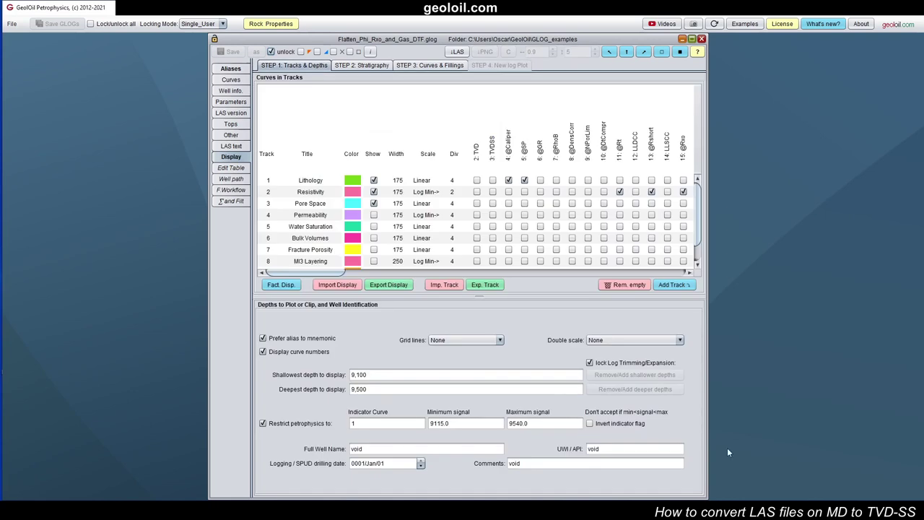
click(678, 341)
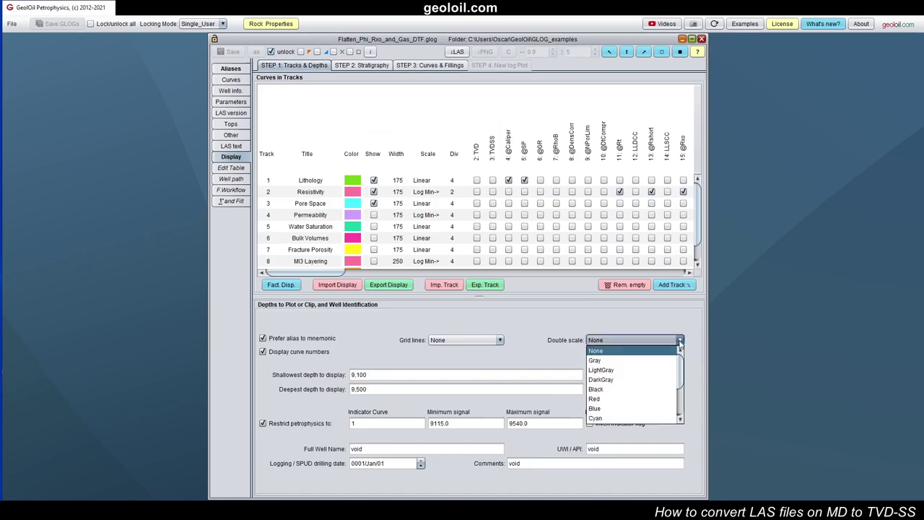
click(597, 389)
click(440, 66)
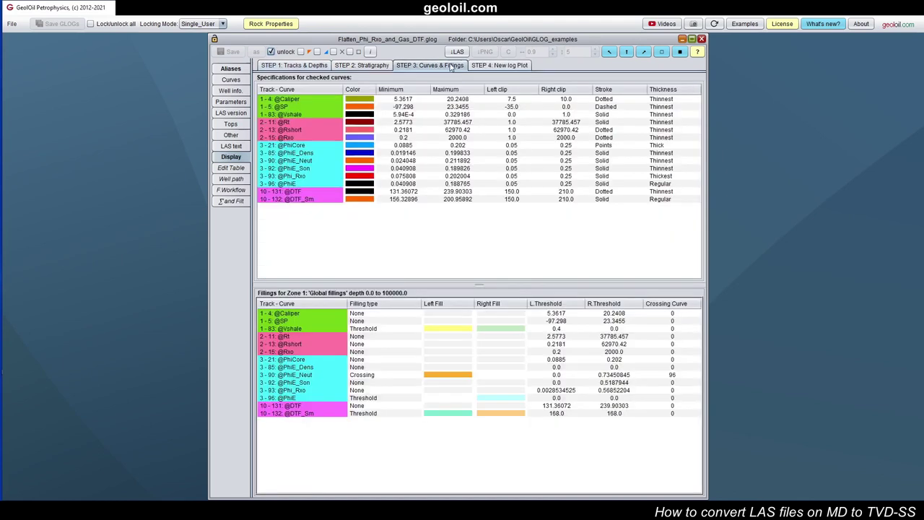
click(498, 65)
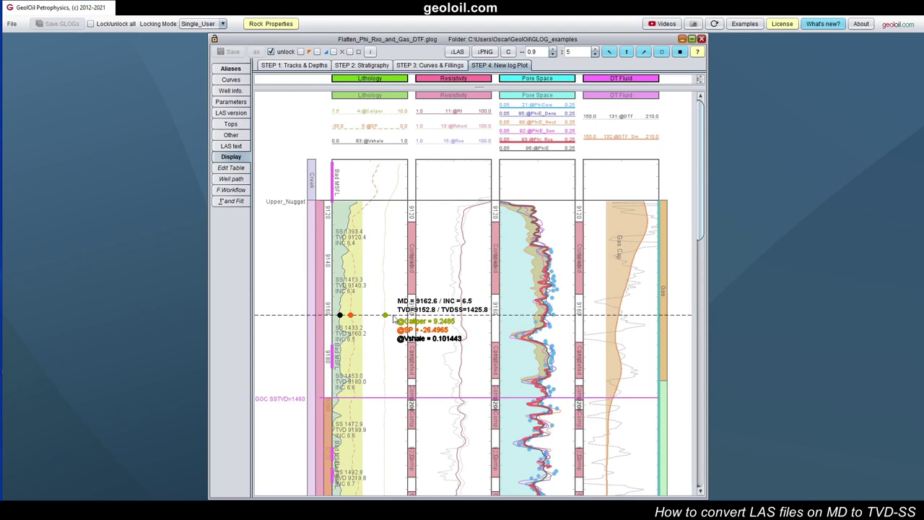
drag(700, 165, 700, 435)
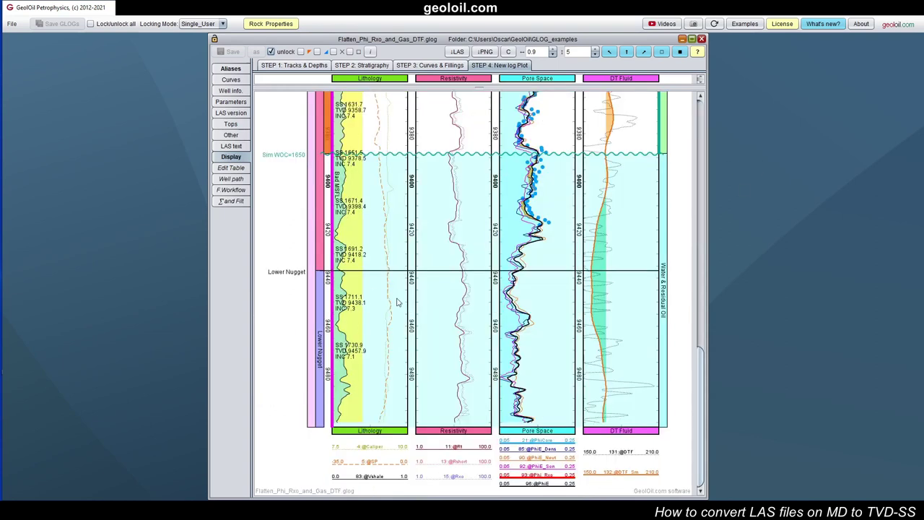
click(700, 407)
drag(701, 408, 670, 154)
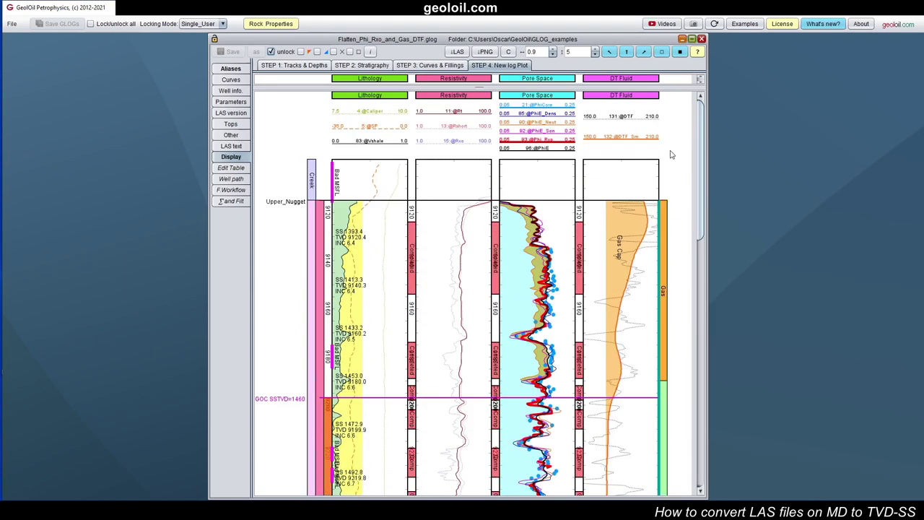
Show Gas_Well_Example's well path, scroll the directional survey, and select the log datum height
click(231, 178)
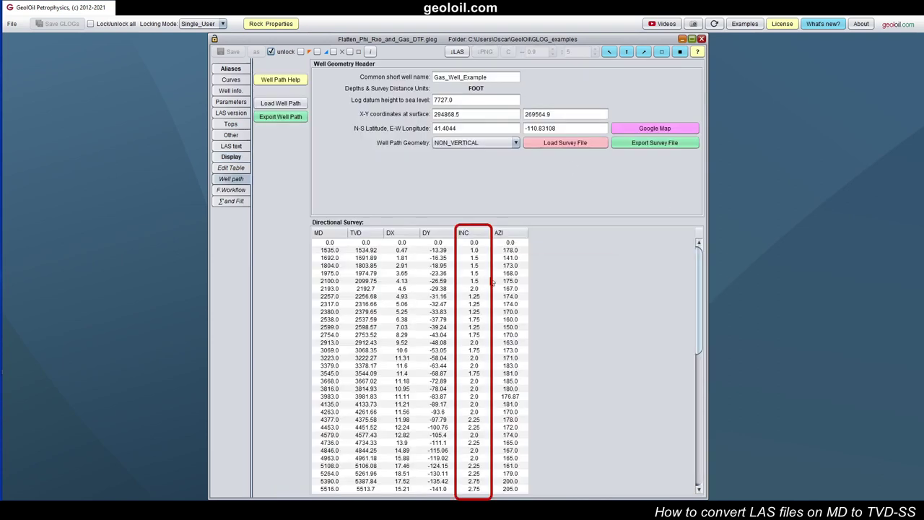
drag(696, 285, 697, 417)
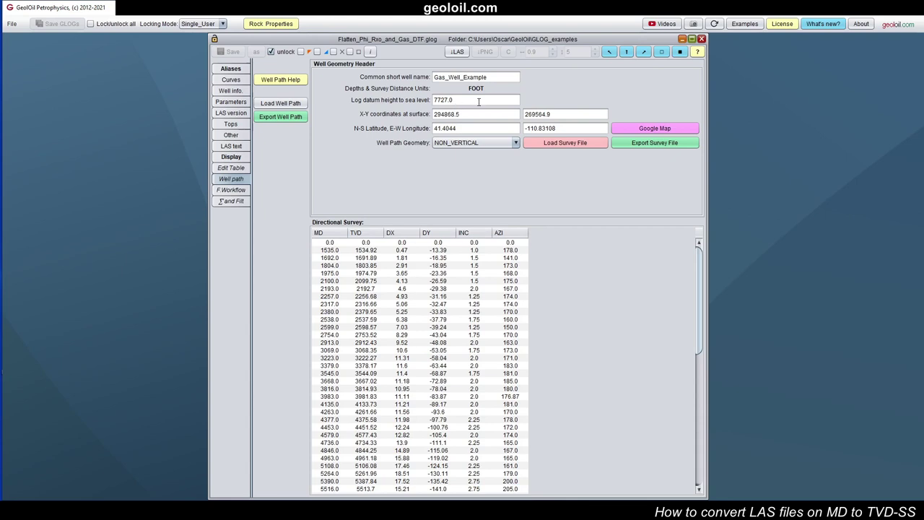
click(477, 101)
View the well location near Evanston, WY on a satellite Google Map, zoomed out
click(656, 130)
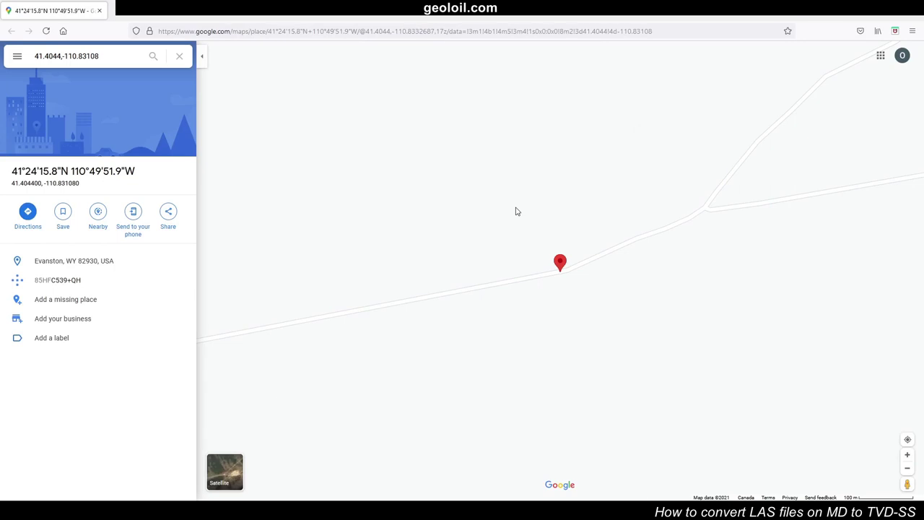
click(241, 475)
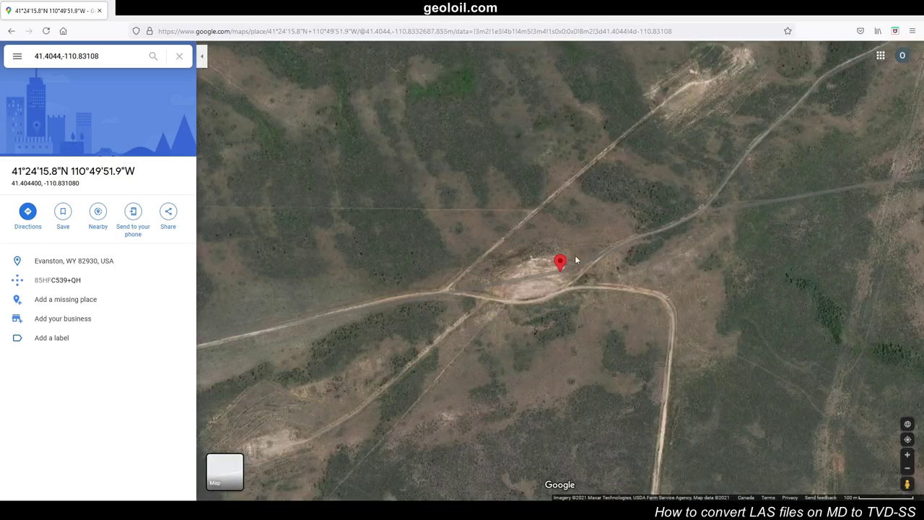
scroll(642, 264, down, 2)
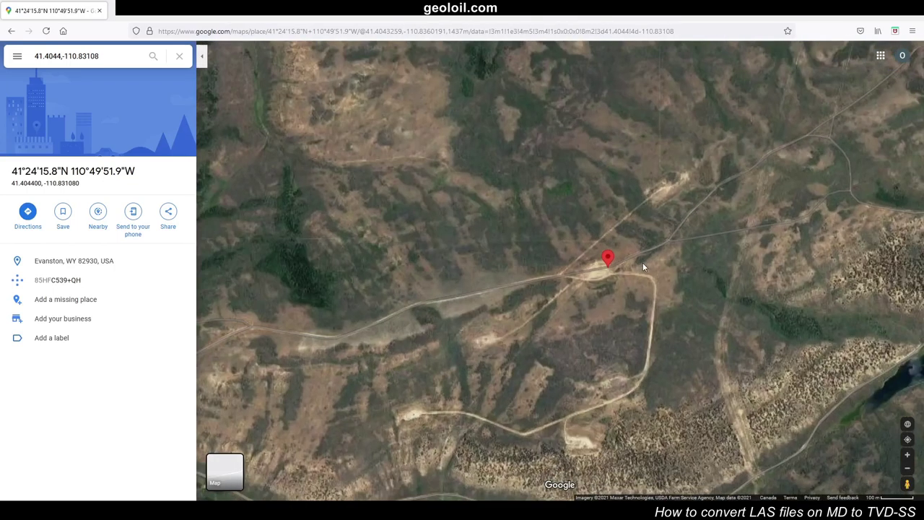
scroll(642, 264, down, 10)
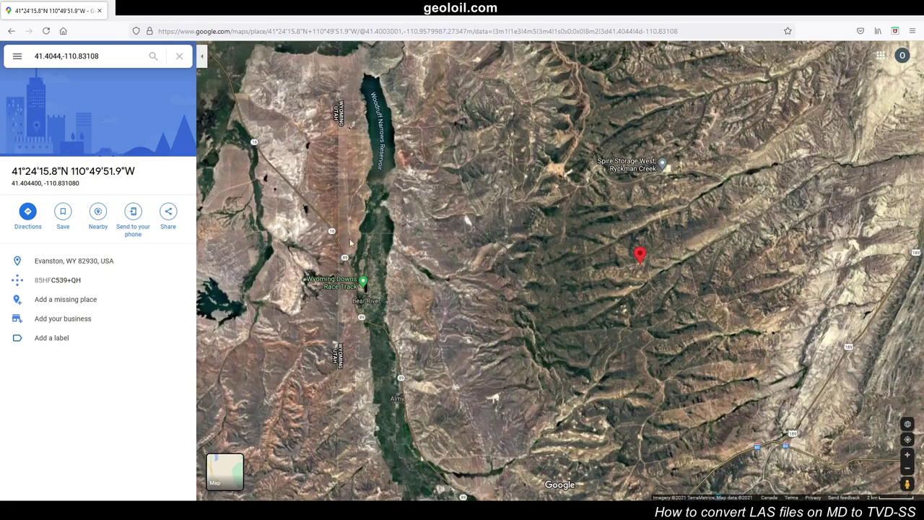
scroll(665, 253, down, 5)
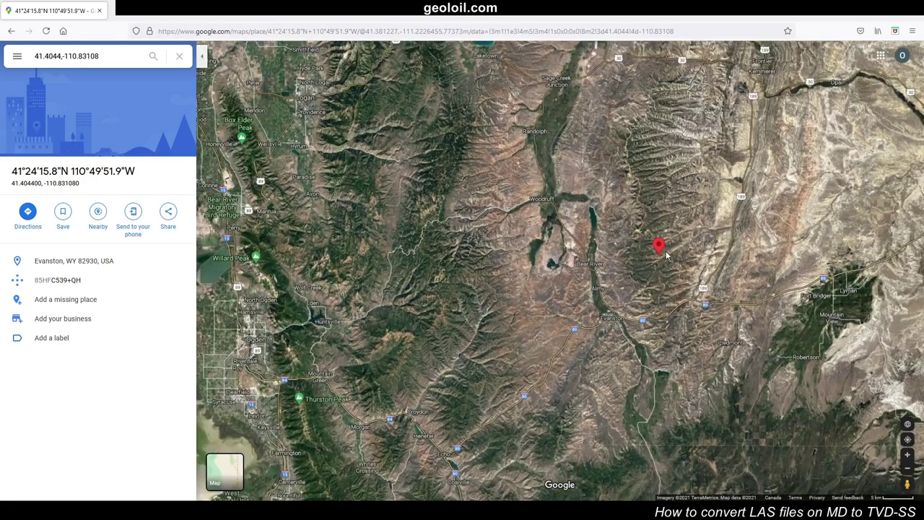
scroll(665, 254, down, 5)
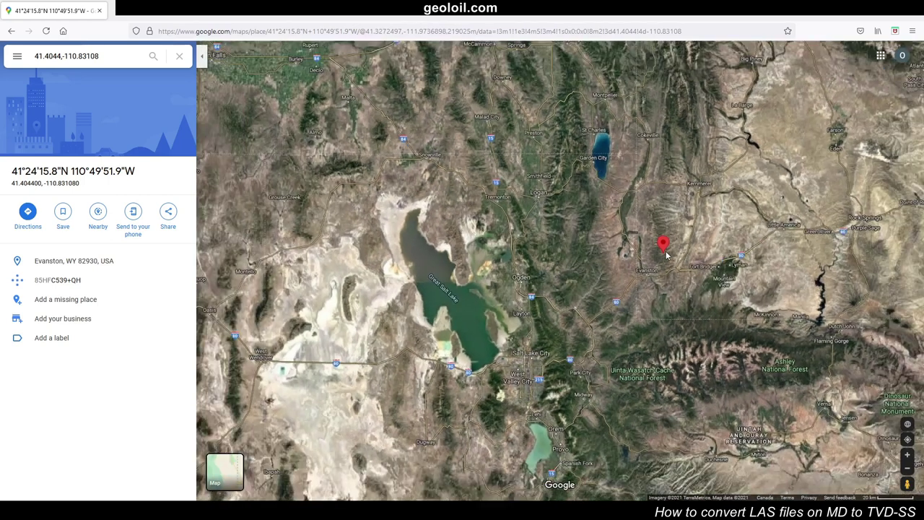
scroll(578, 257, down, 3)
scroll(577, 263, down, 1)
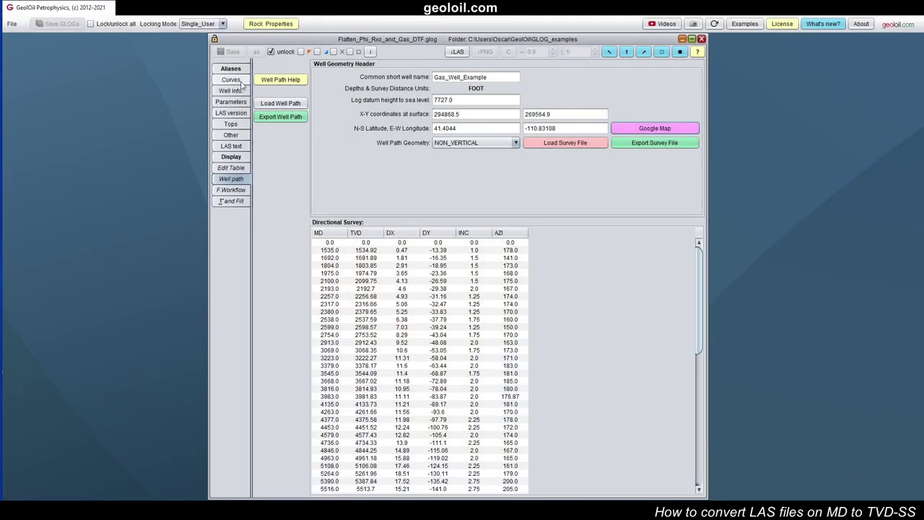
Remove the TVD and TVDSS curves from the curve list, leaving DEPT followed by CALD
click(240, 82)
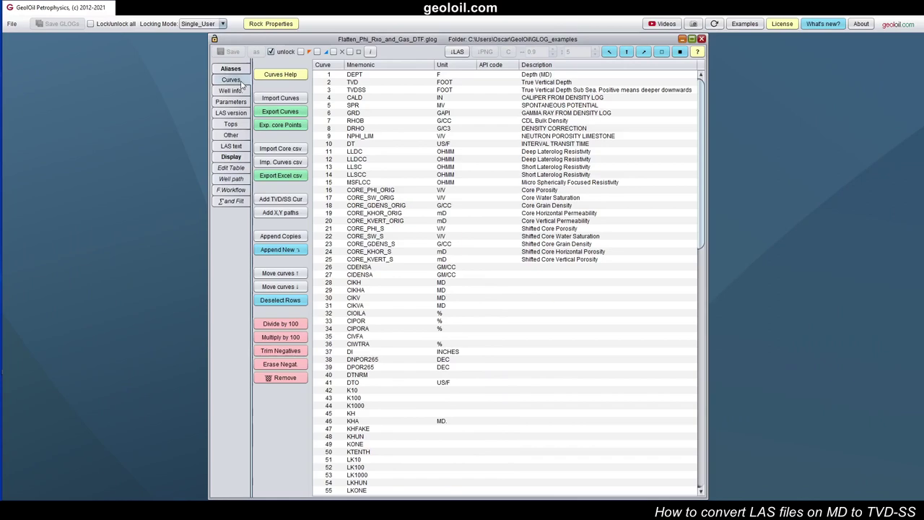
scroll(675, 344, down, 10)
scroll(675, 344, down, 2)
scroll(686, 119, up, 13)
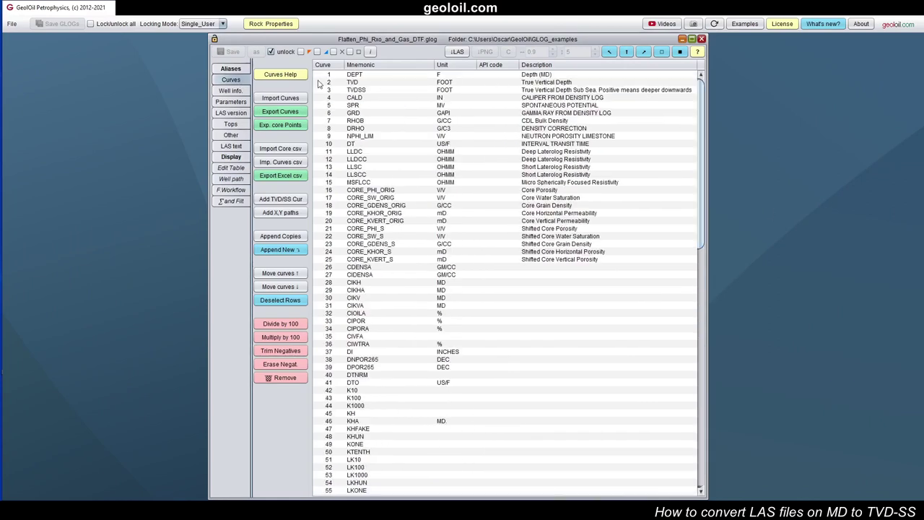
drag(333, 82, 334, 92)
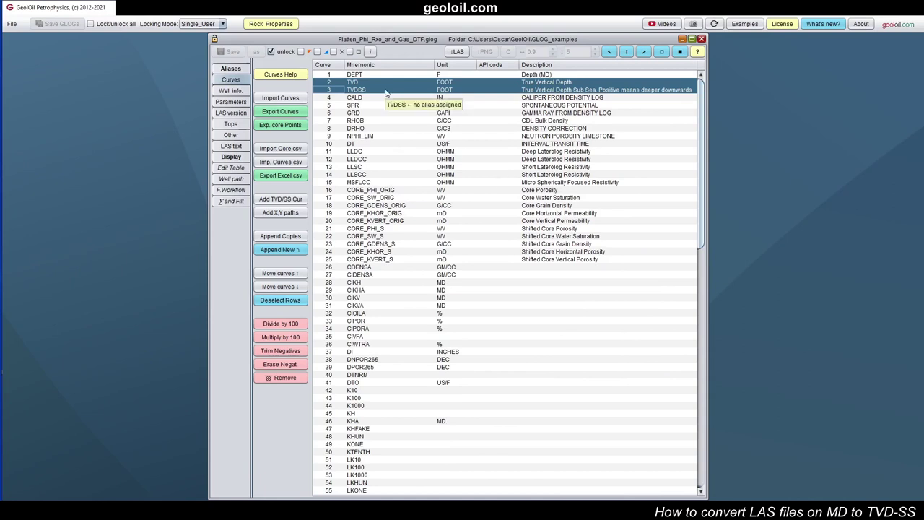
click(390, 335)
drag(354, 81, 356, 90)
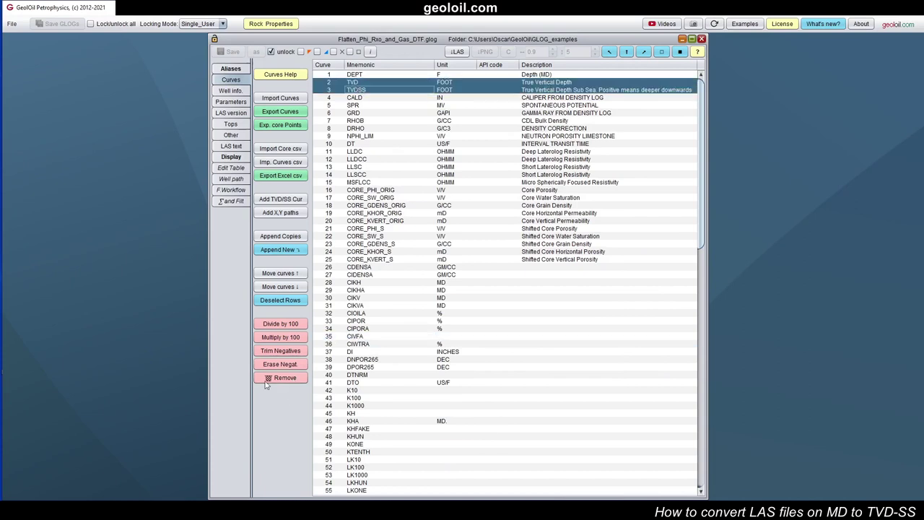
click(292, 378)
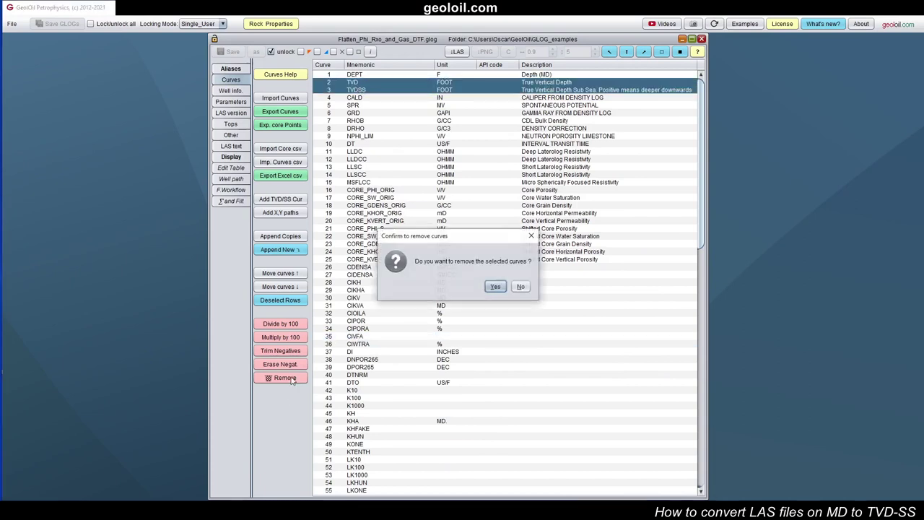
click(496, 288)
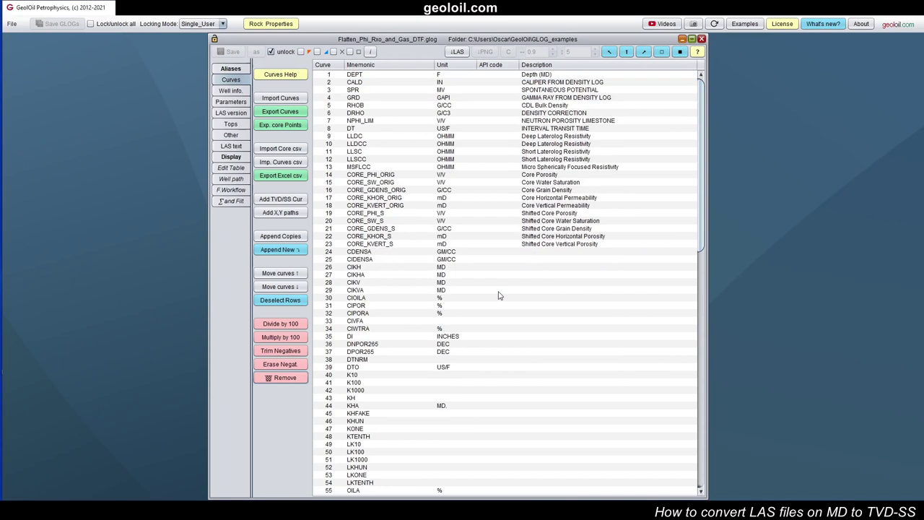
Review the well path geometry header and its help window, then close the help
click(231, 179)
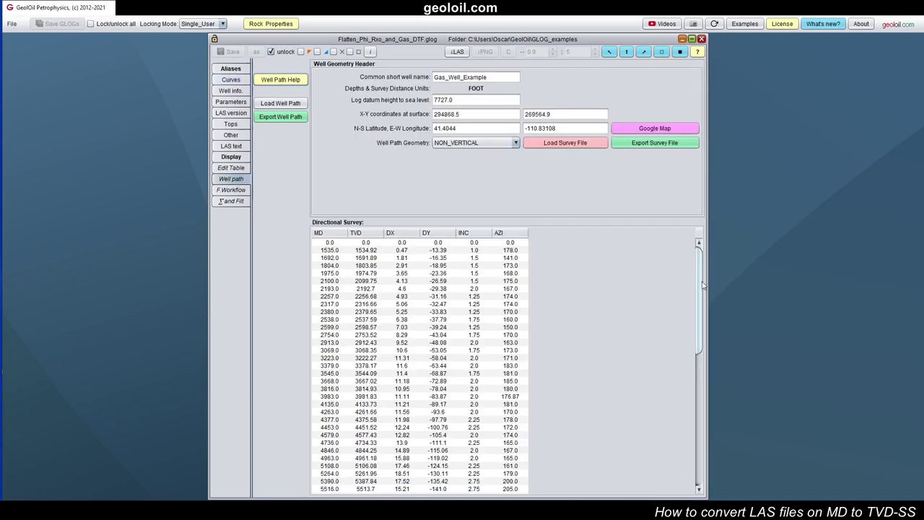
mouse_move(702, 286)
mouse_down()
mouse_move(718, 472)
mouse_move(701, 274)
mouse_up()
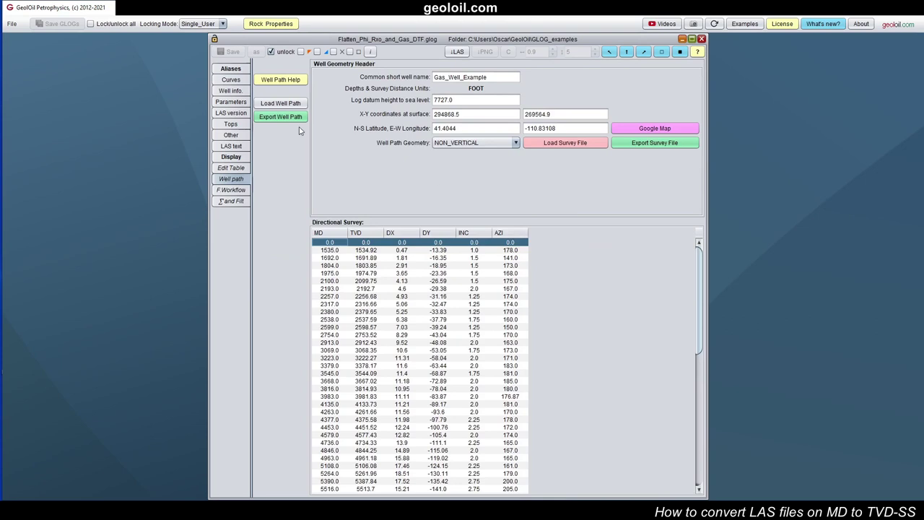
click(290, 83)
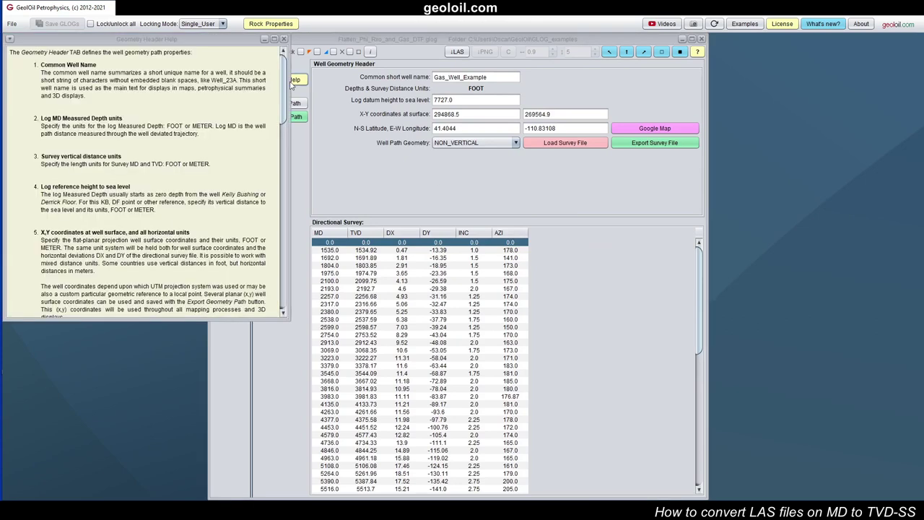
drag(287, 104, 279, 287)
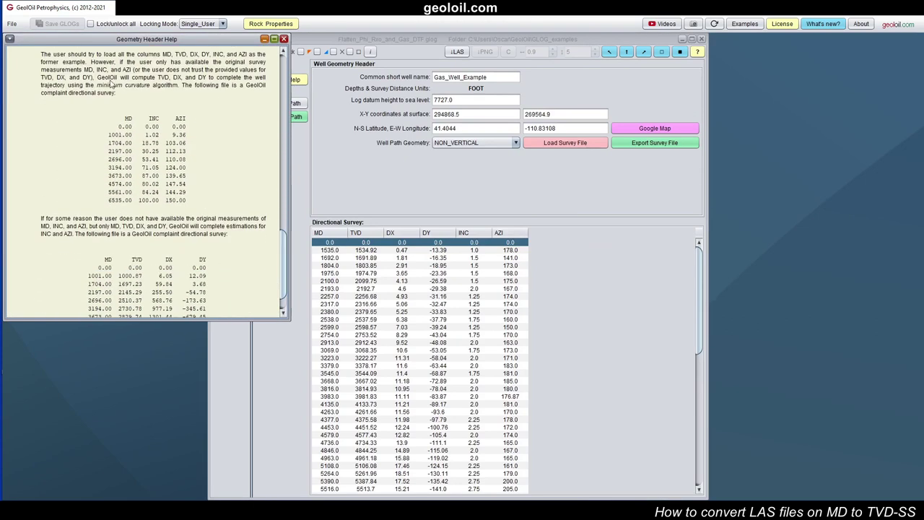
key(Escape)
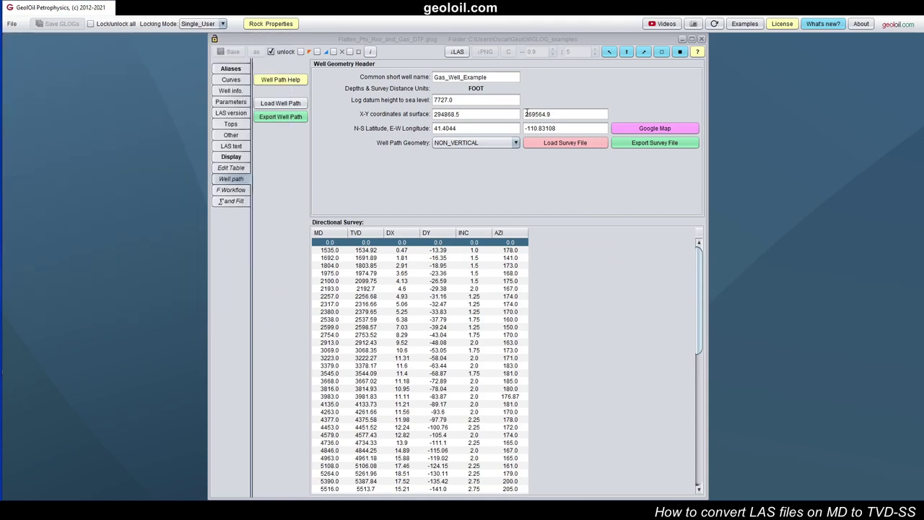
Add computed TVD and TVDSS curves to the curve list
click(235, 80)
drag(703, 185, 728, 171)
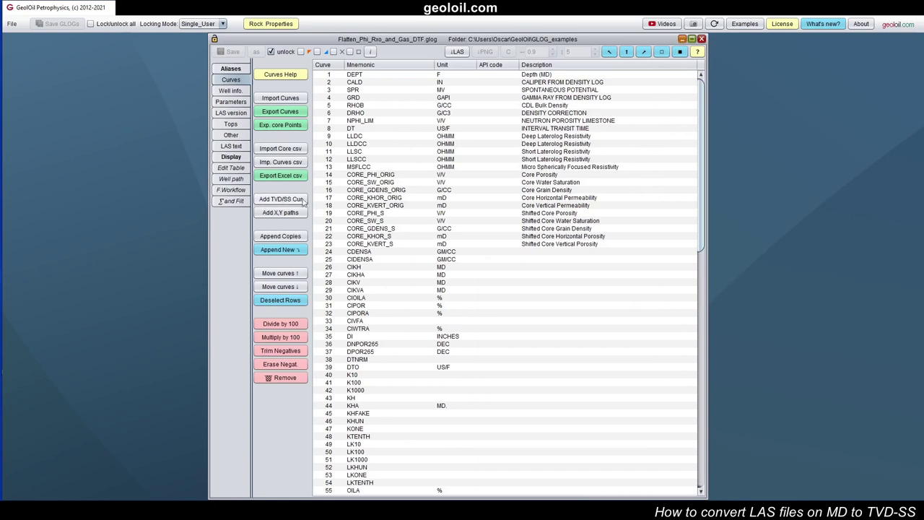
click(286, 202)
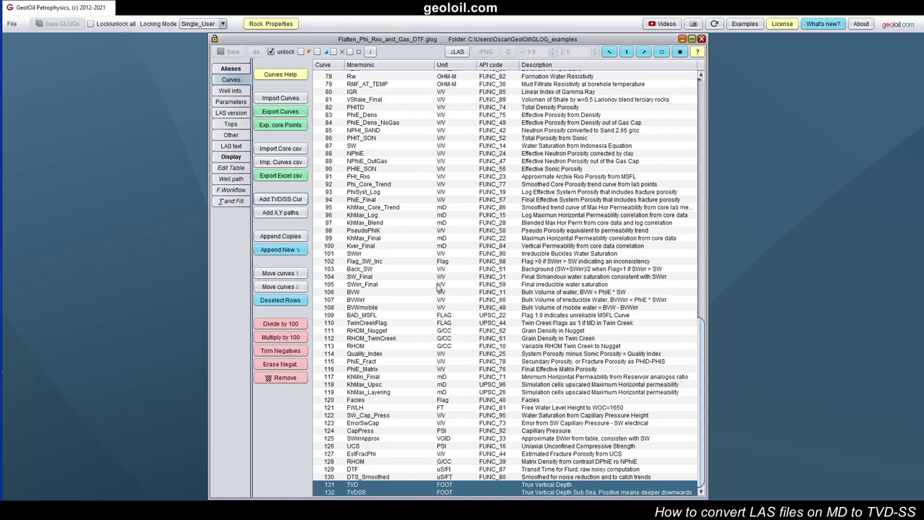
Move TVD and TVDSS up to curves 2 and 3 after DEPT, then reselect both rows
click(280, 273)
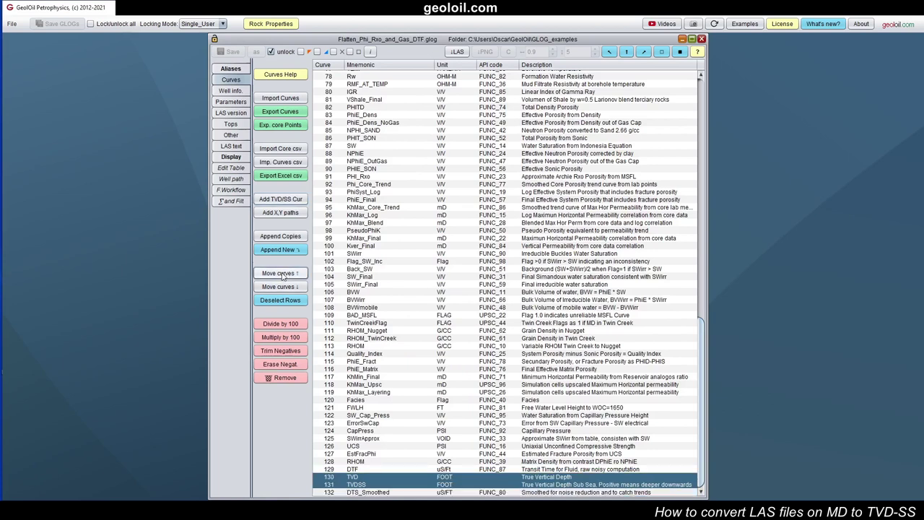
click(285, 273)
click(285, 273)
click(284, 274)
click(283, 275)
click(283, 275)
click(298, 302)
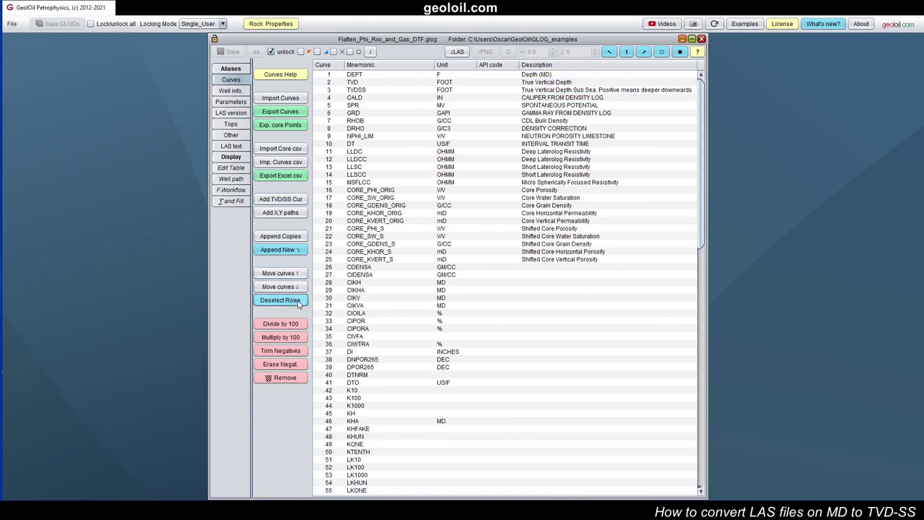
click(365, 83)
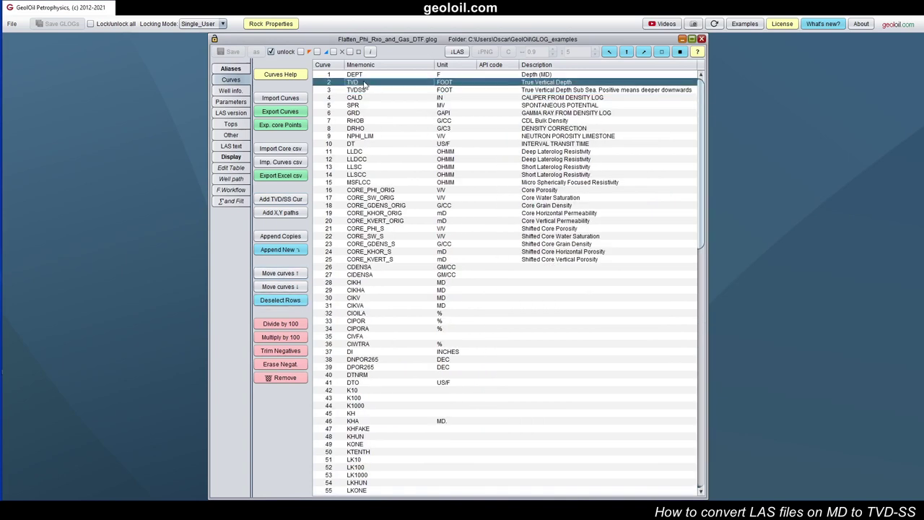
shift+click(365, 91)
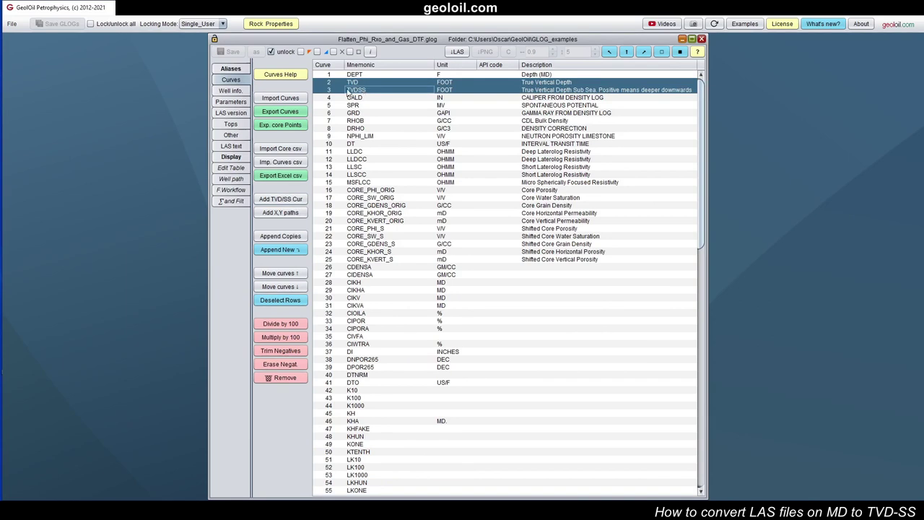
Open DEPT, TVD and TVDSS as a data table and check its first and last rows
click(233, 168)
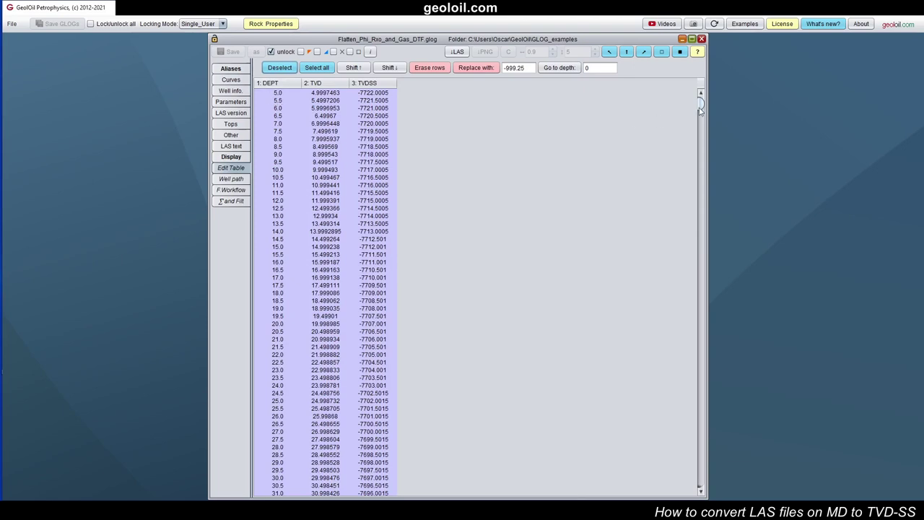
drag(701, 103, 698, 483)
click(143, 41)
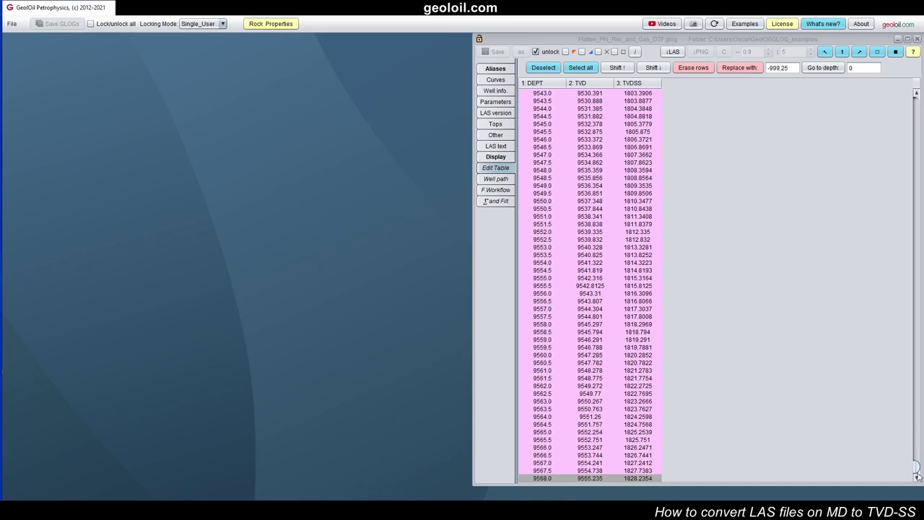
drag(917, 469, 913, 81)
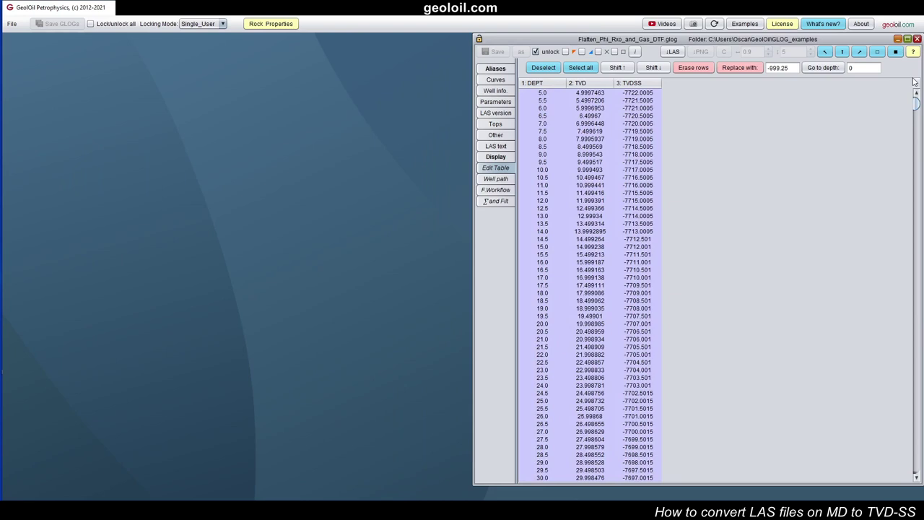
click(534, 93)
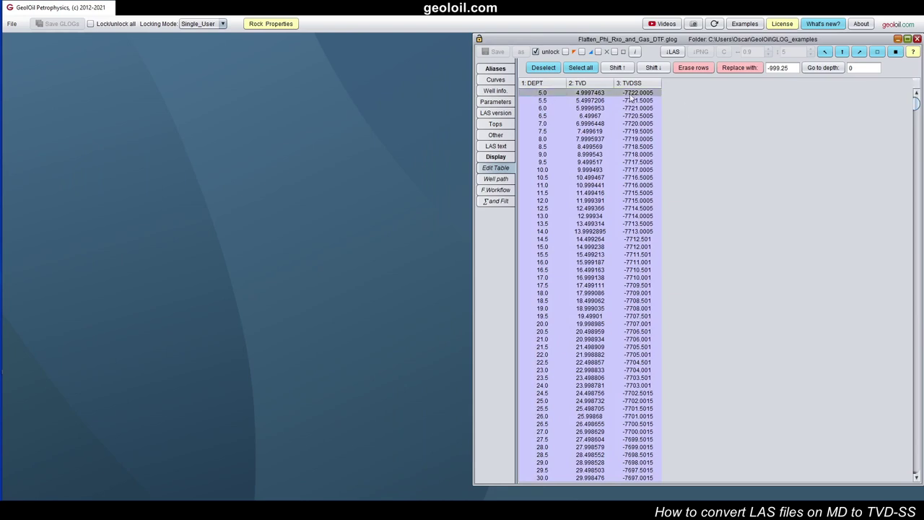
drag(916, 107, 563, 490)
drag(916, 466, 907, 66)
click(12, 26)
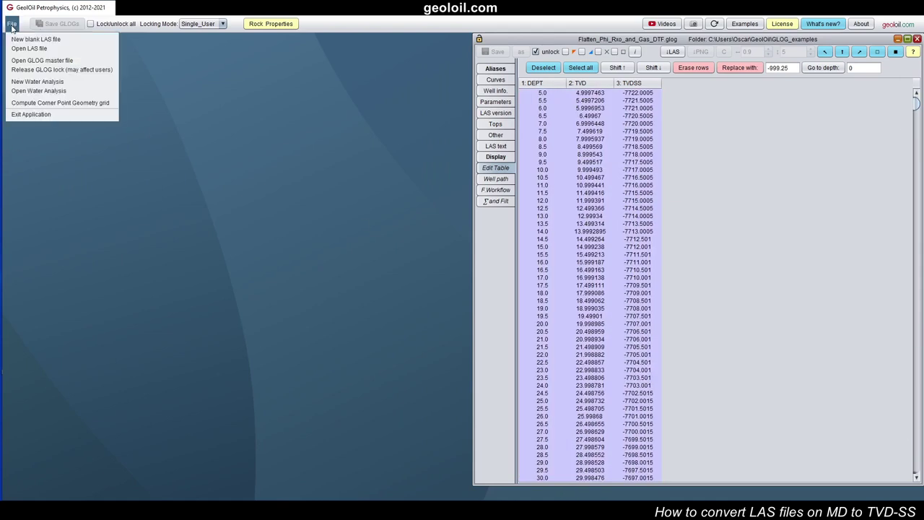
Start a new blank LAS file template with start depth -7723
click(21, 39)
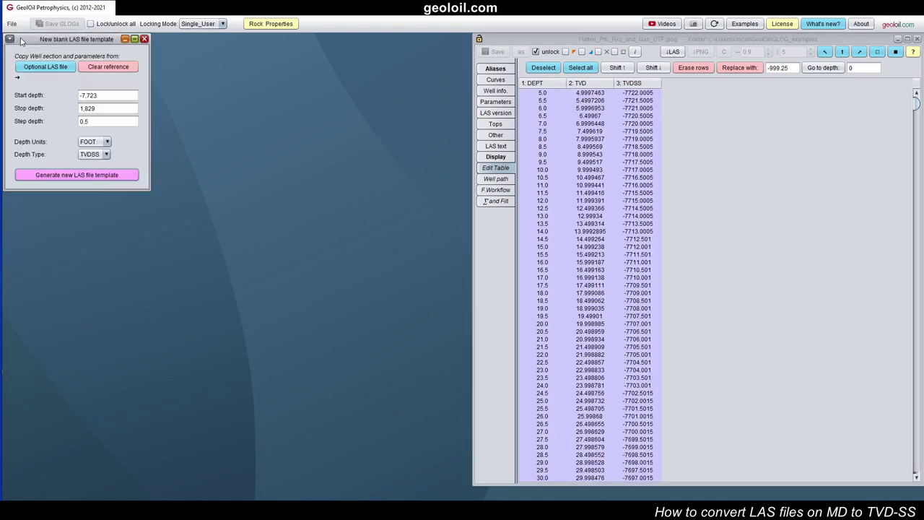
click(127, 96)
drag(127, 95, 67, 99)
text(-7723)
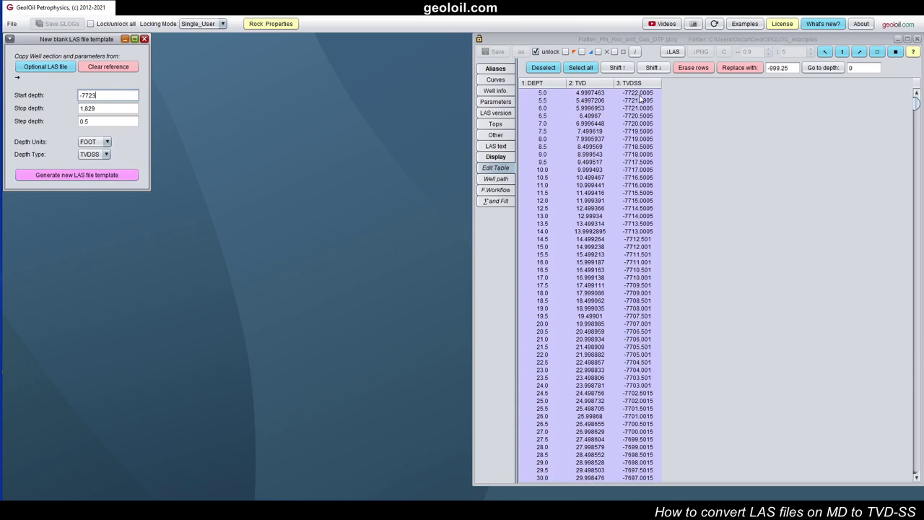
Set stop depth 1829 after checking the last TVDSS value 1828.2354, and keep depth type TVDSS
click(121, 107)
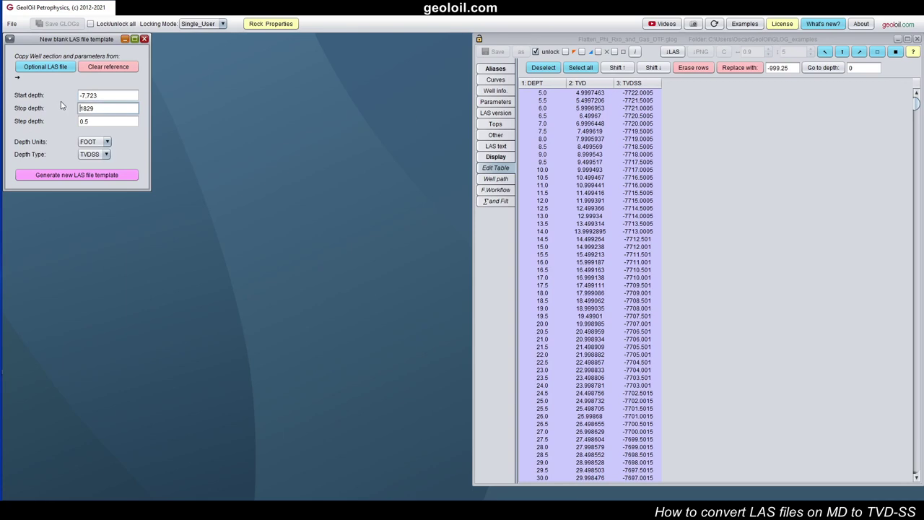
drag(117, 108, 67, 108)
drag(915, 101, 915, 465)
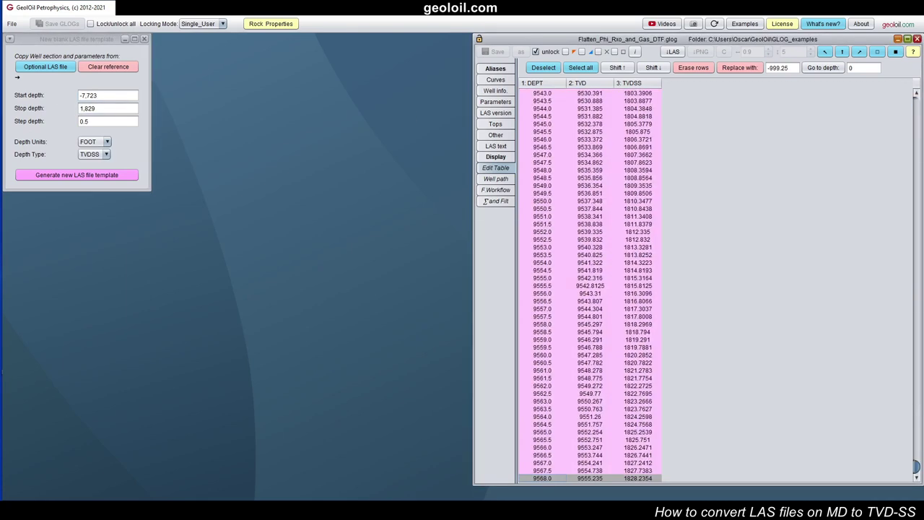
shift+click(633, 478)
drag(633, 479, 672, 485)
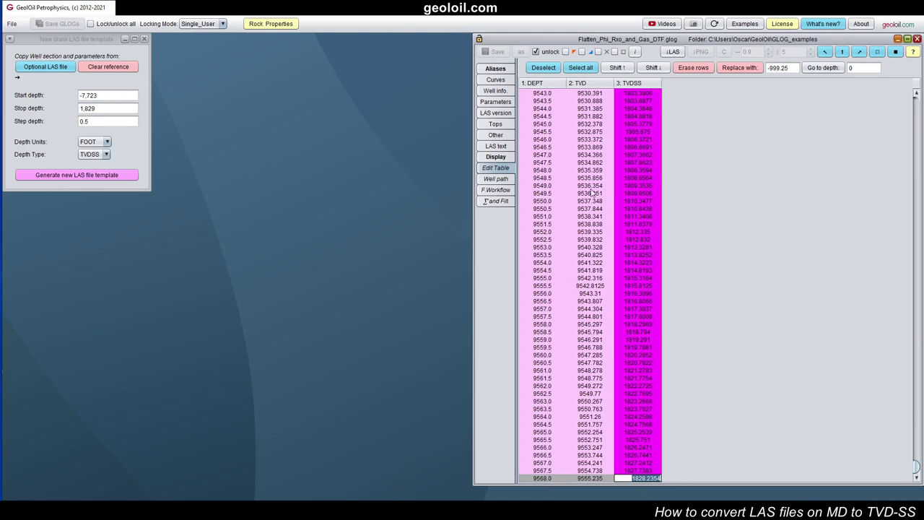
click(543, 68)
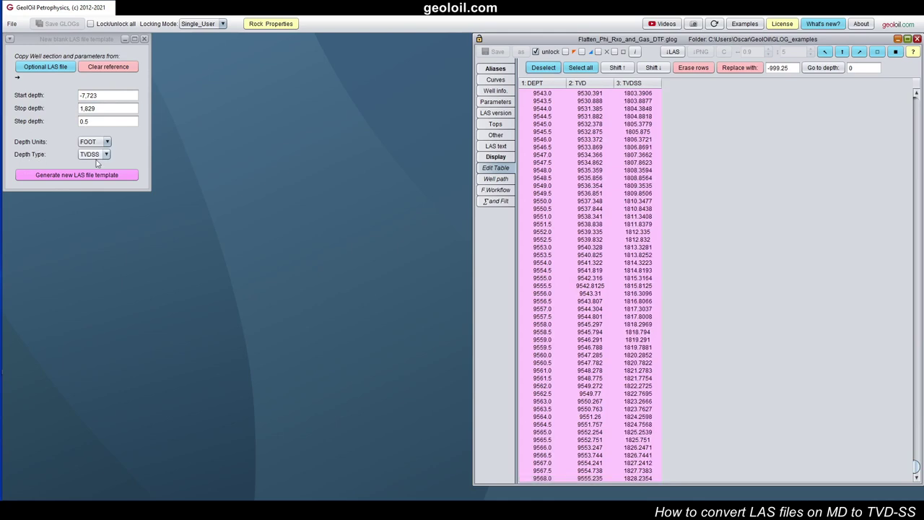
click(106, 157)
click(107, 158)
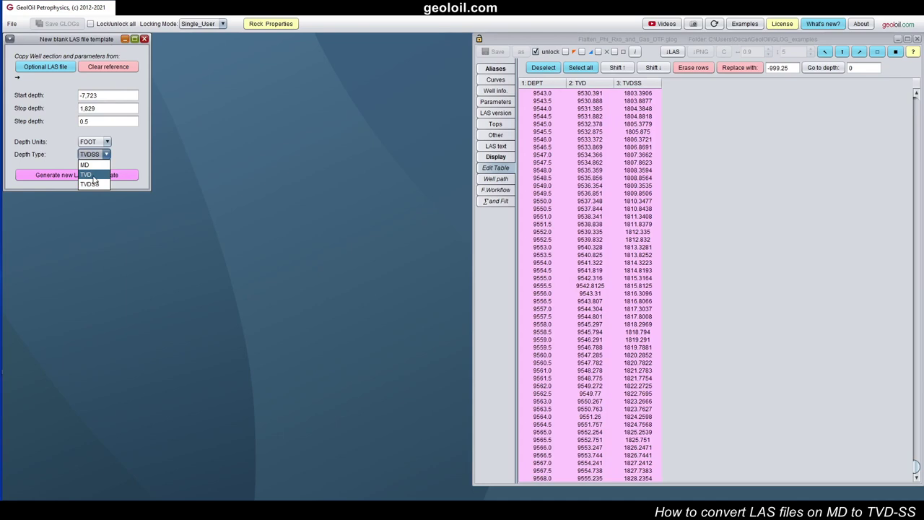
click(93, 185)
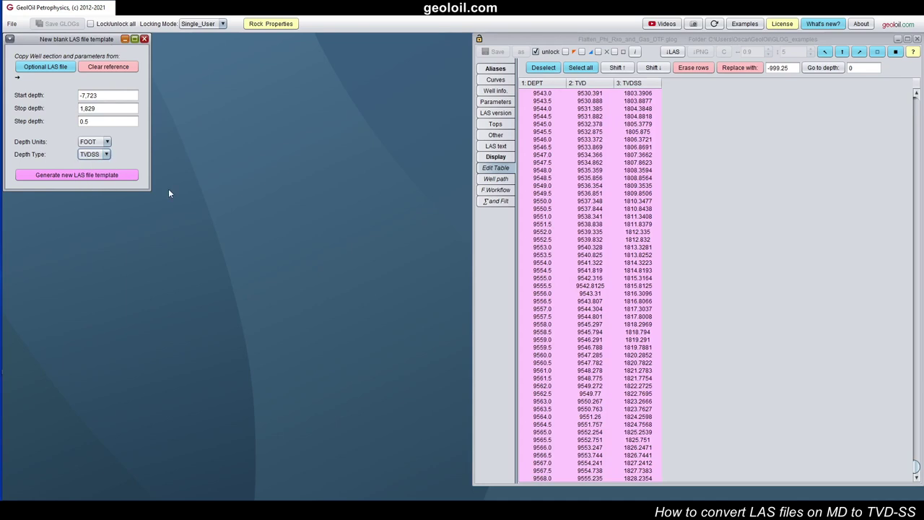
Review the well info and its EKB parameter 7727.0, then return to the curve list
click(498, 91)
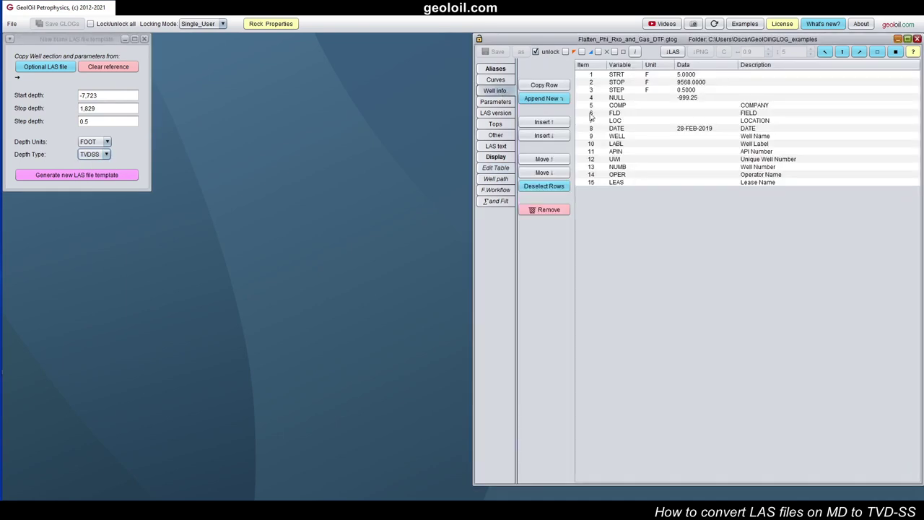
click(499, 102)
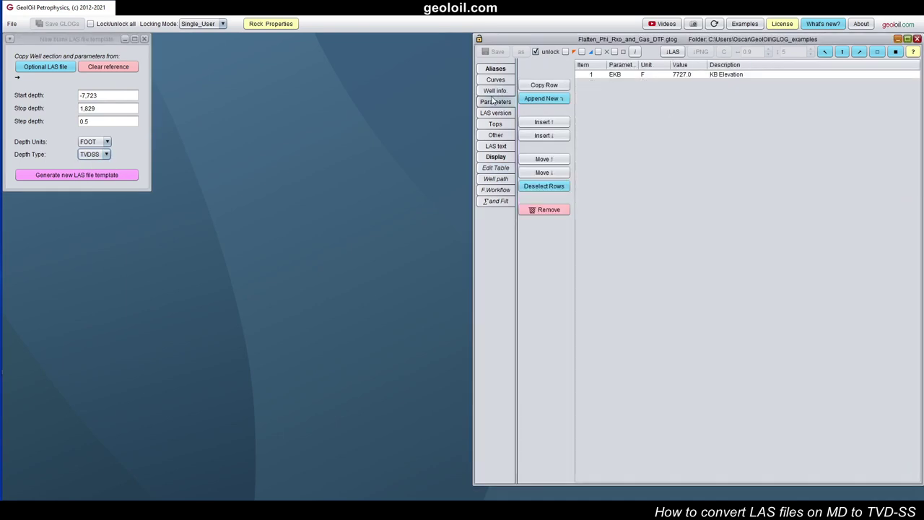
click(503, 92)
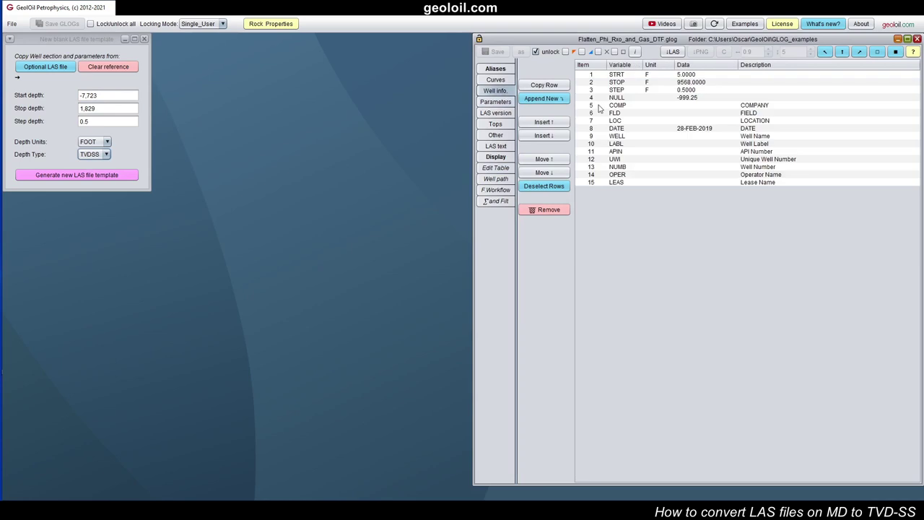
click(58, 72)
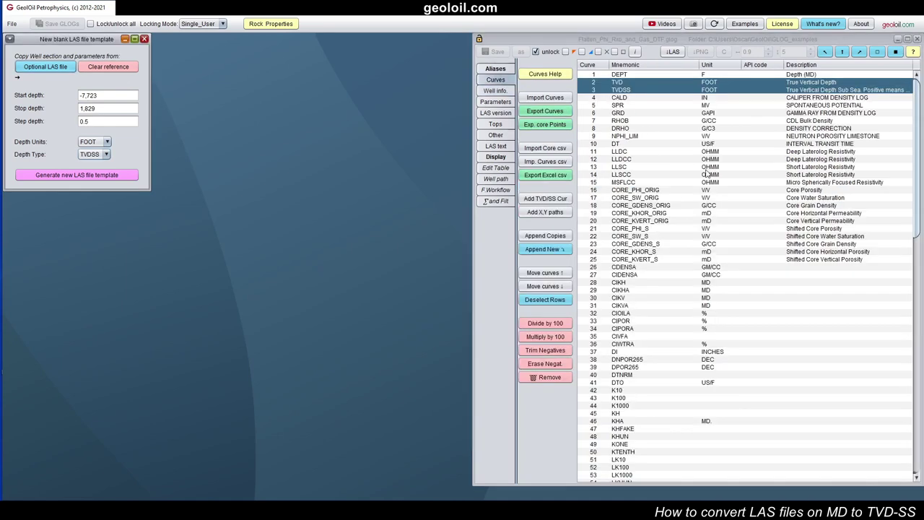
Export the well as the LAS file Flatten_well.las
click(672, 52)
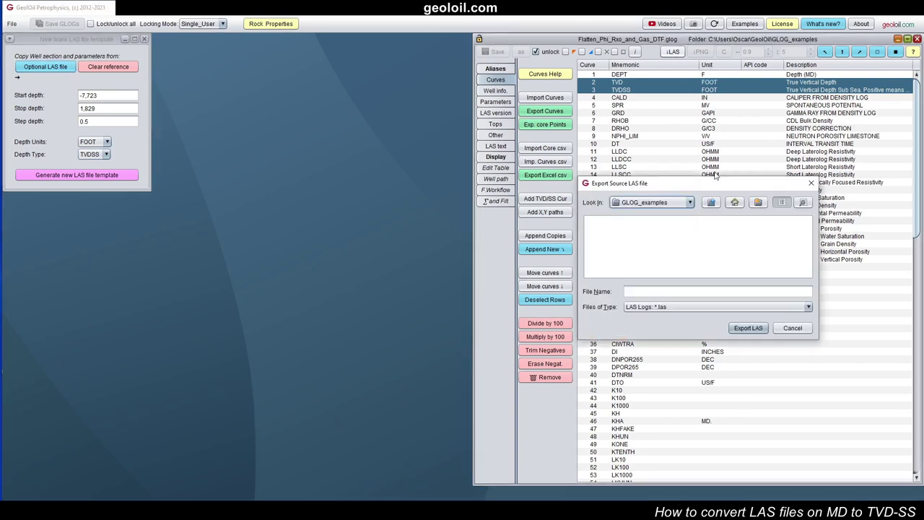
drag(720, 187, 474, 159)
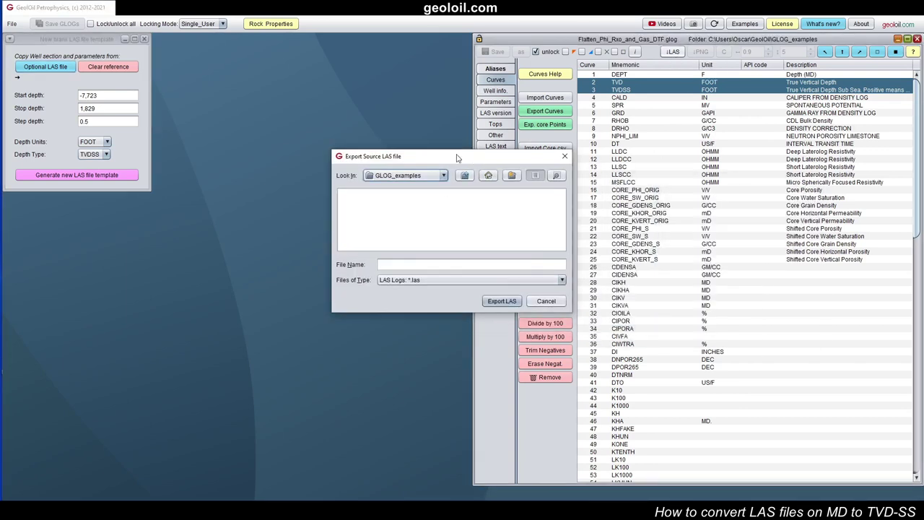
click(518, 264)
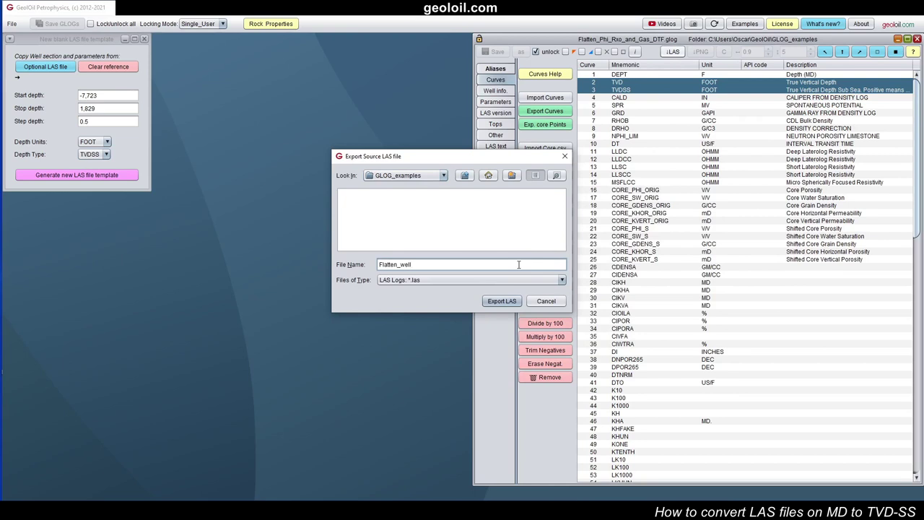
click(501, 301)
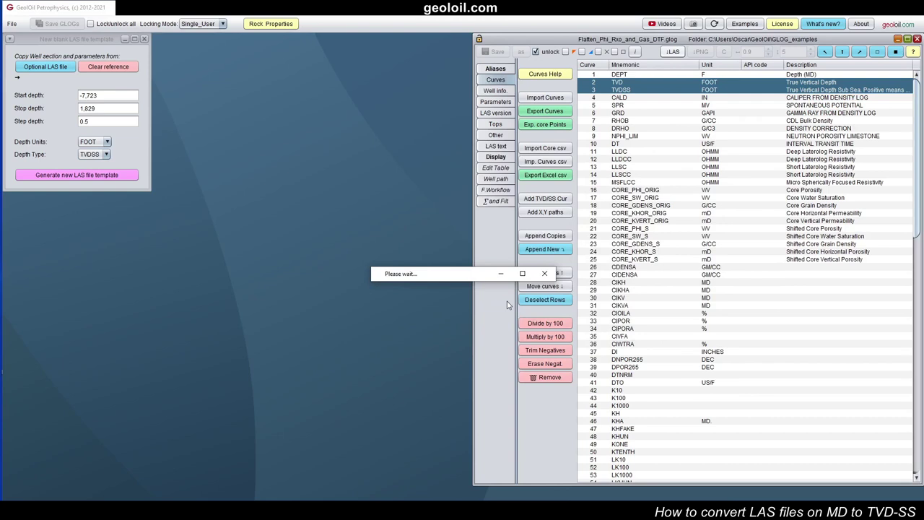
Load Flatten_well.las from GLOG_examples as the template's reference LAS file and review its sections
click(33, 72)
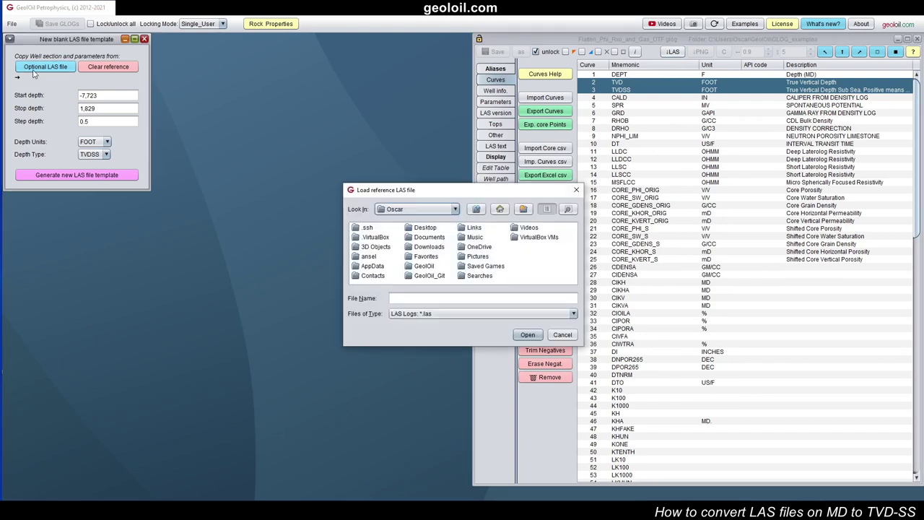
click(382, 228)
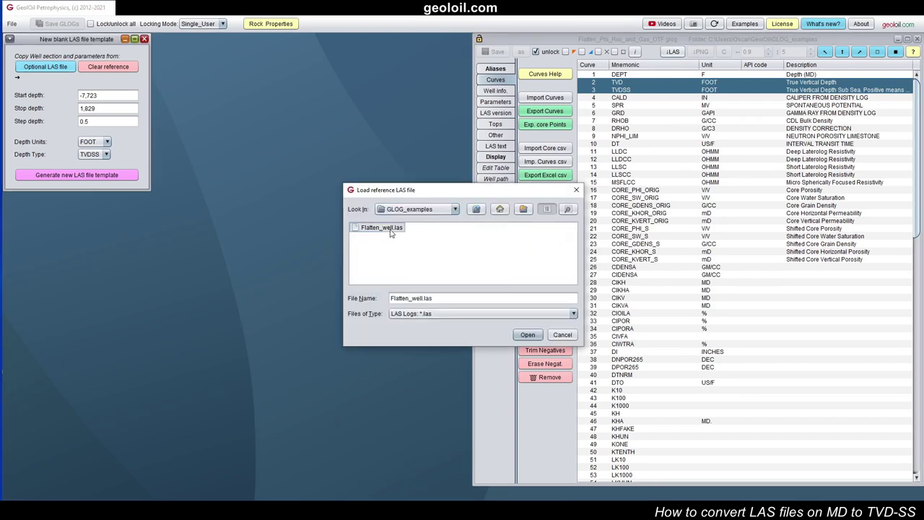
click(522, 336)
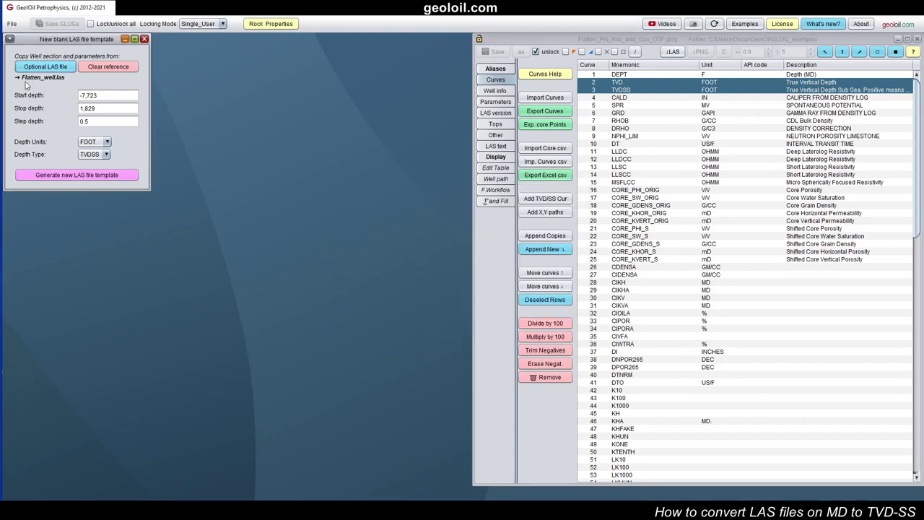
click(493, 91)
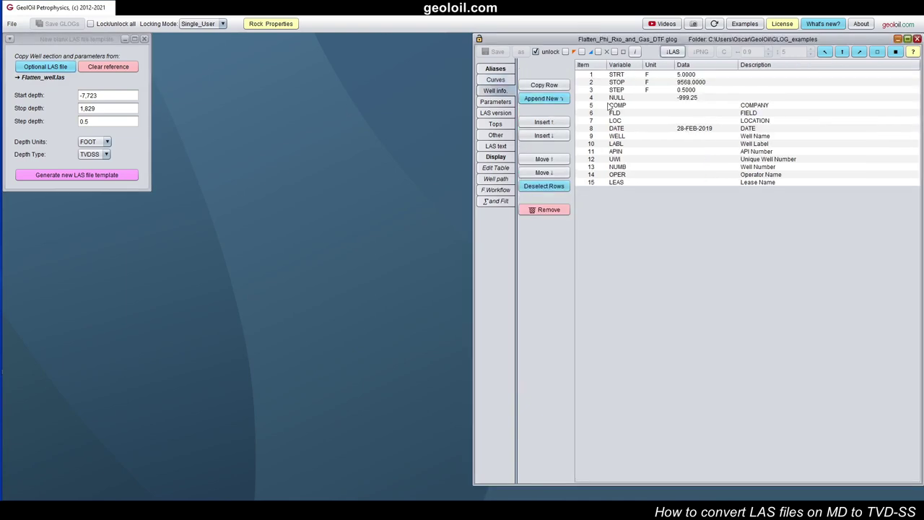
click(494, 101)
click(495, 79)
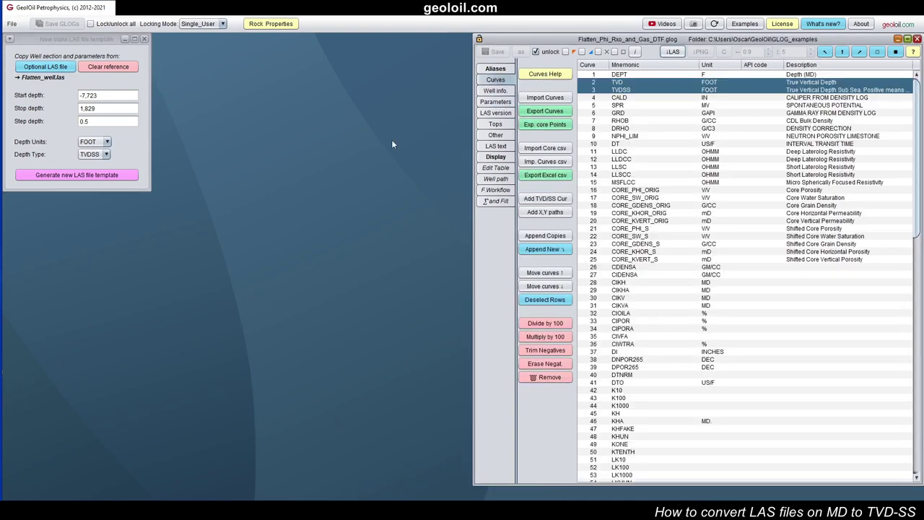
Generate the new LAS template and compare its well info, parameters and curves with the source's
click(86, 178)
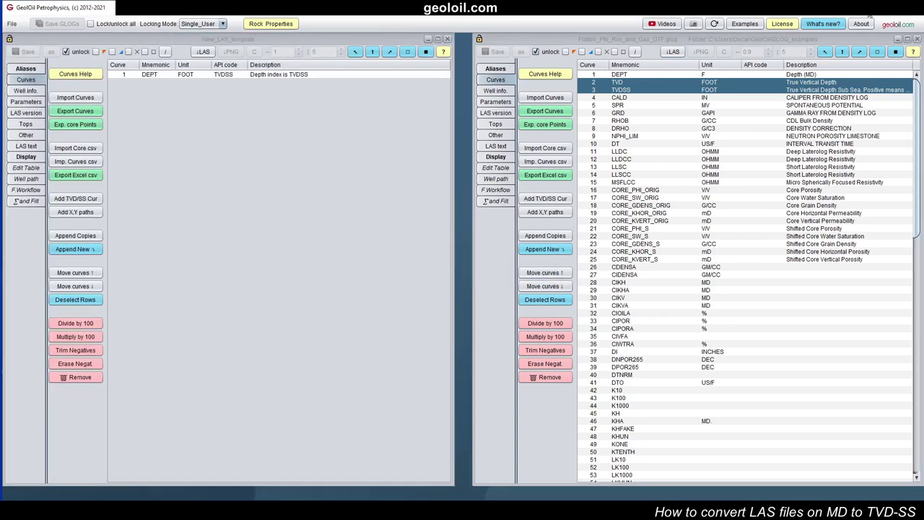
click(25, 90)
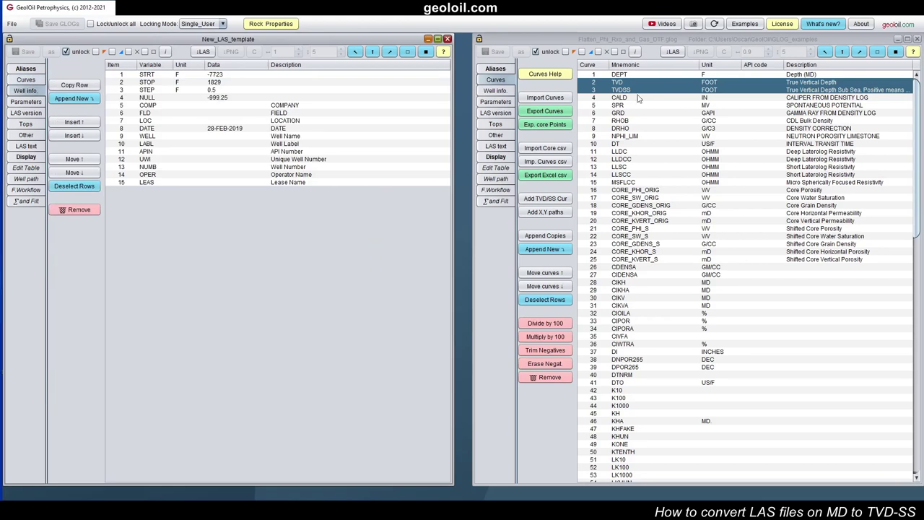
click(494, 91)
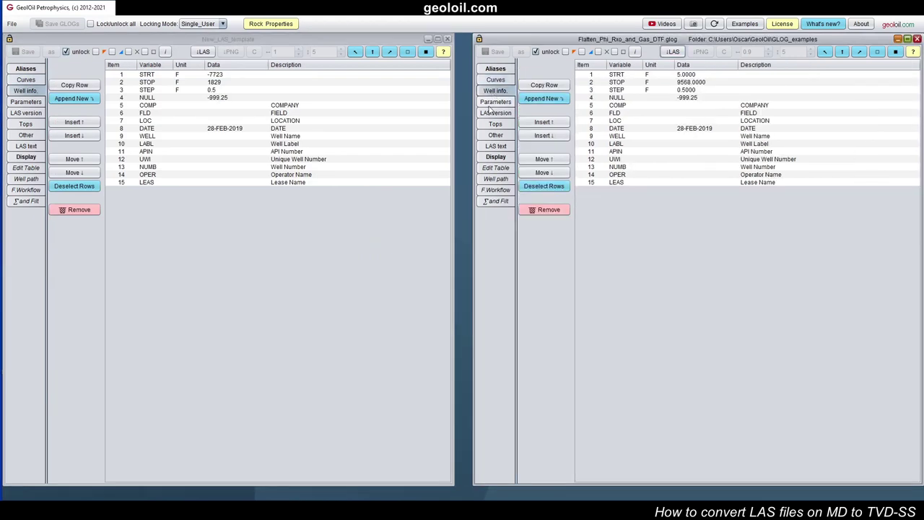
click(494, 102)
click(26, 102)
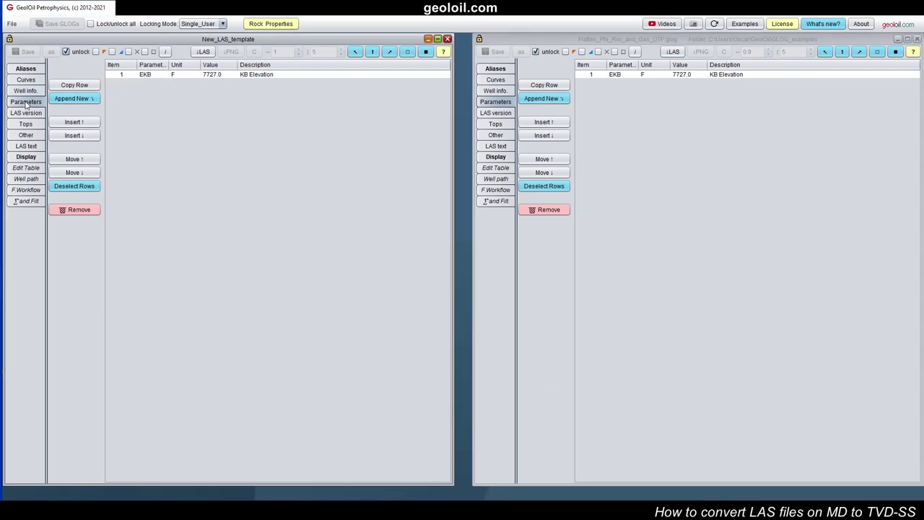
click(25, 79)
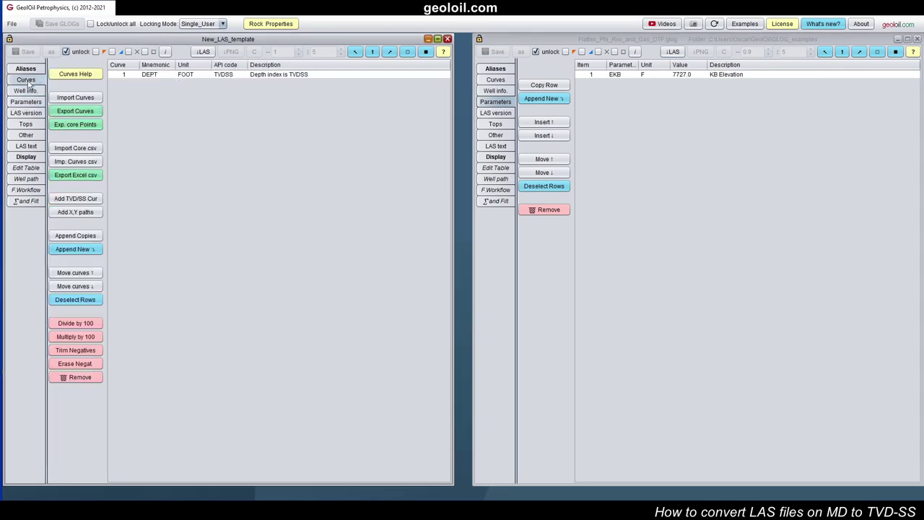
click(495, 80)
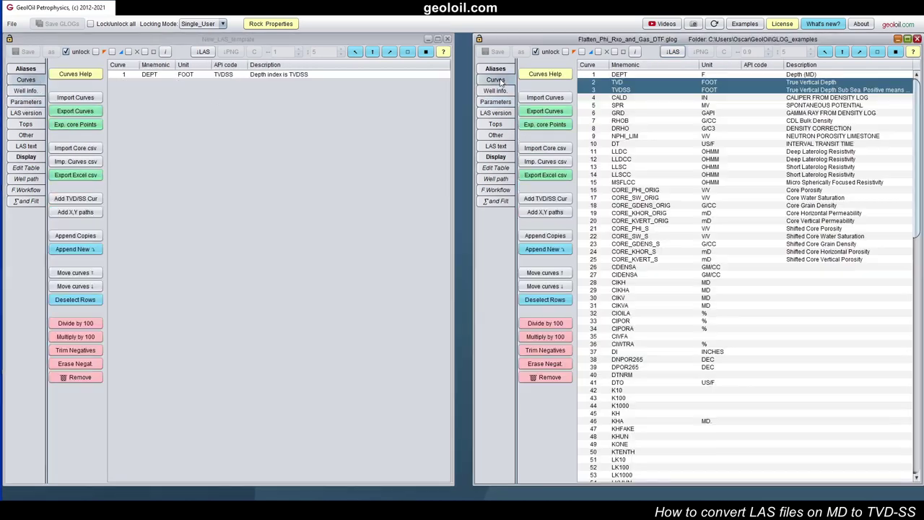
Check the template's DEPT column runs from -7723.0 in 0.5 steps, and open the source's well path
click(32, 171)
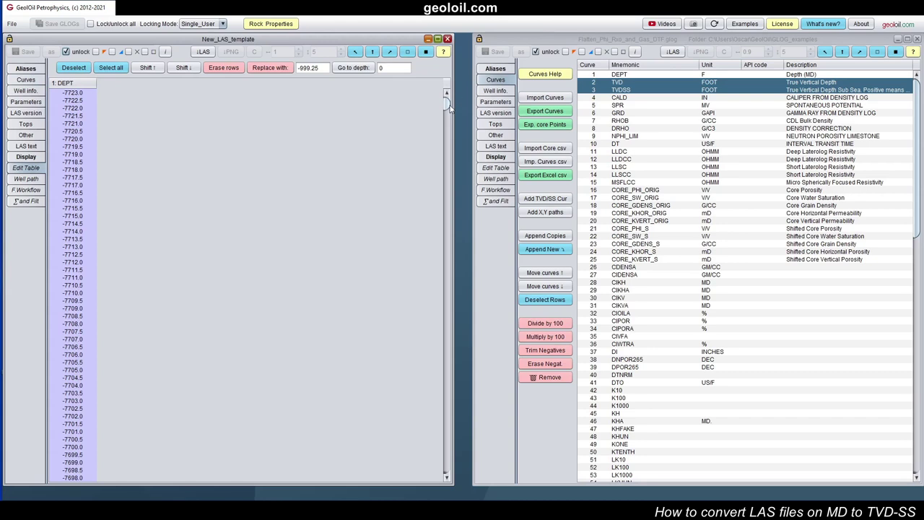
drag(448, 107, 416, 483)
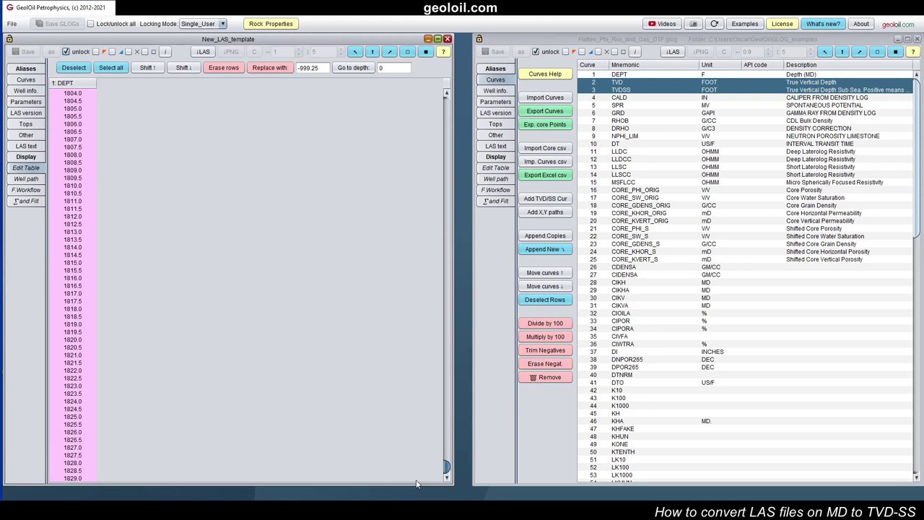
drag(417, 484, 405, 106)
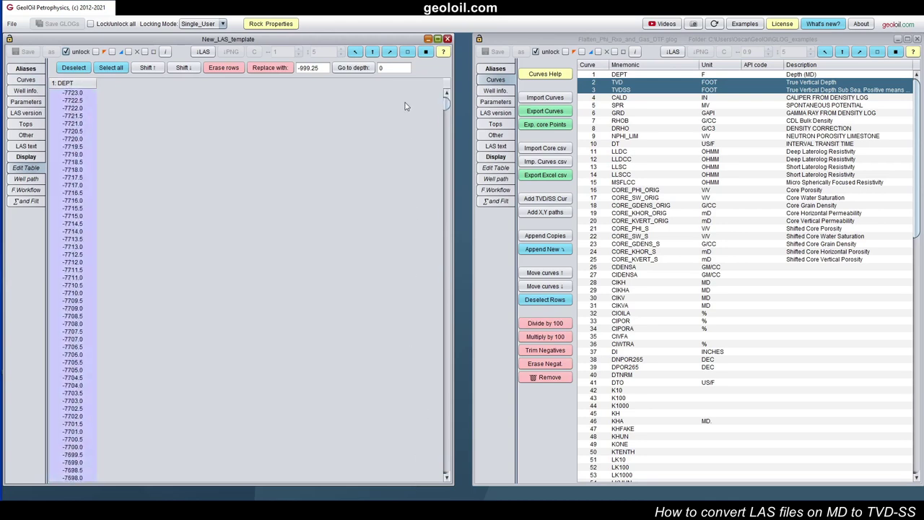
click(500, 179)
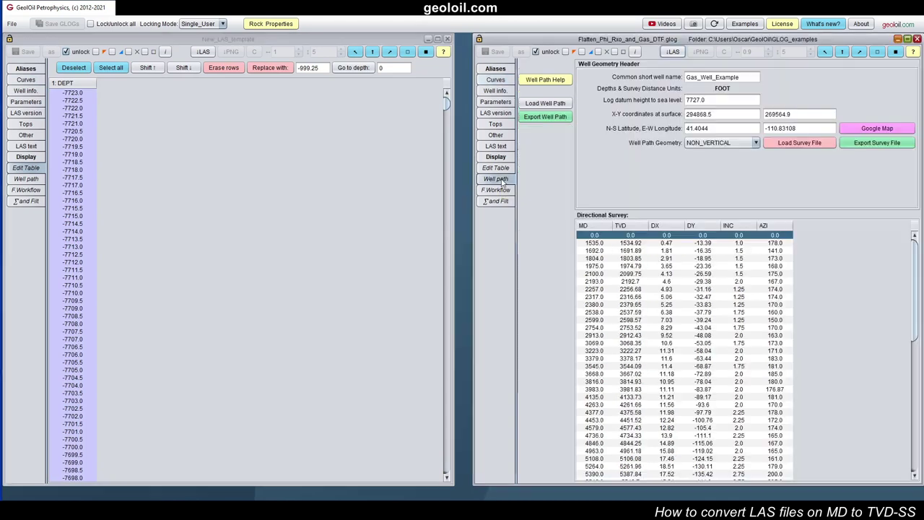
Save the source well's path geometry as Flatten_Well.gpath
click(26, 179)
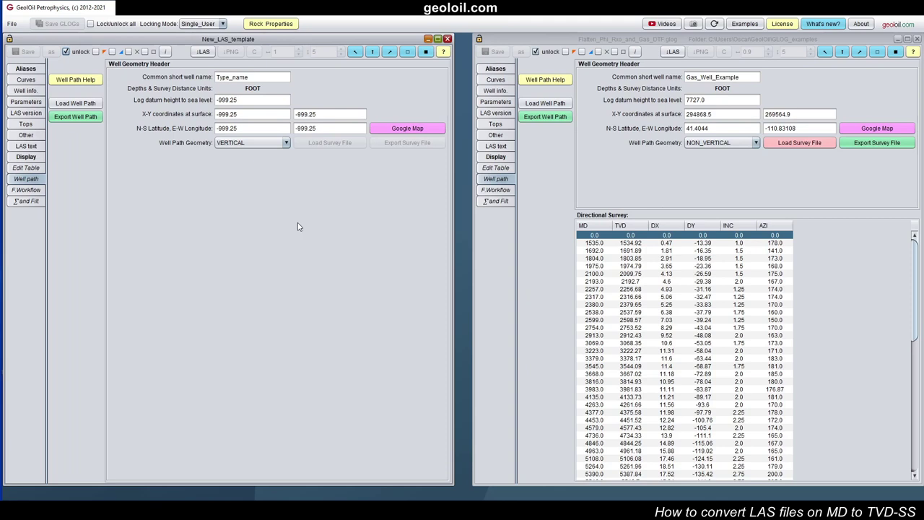
click(545, 121)
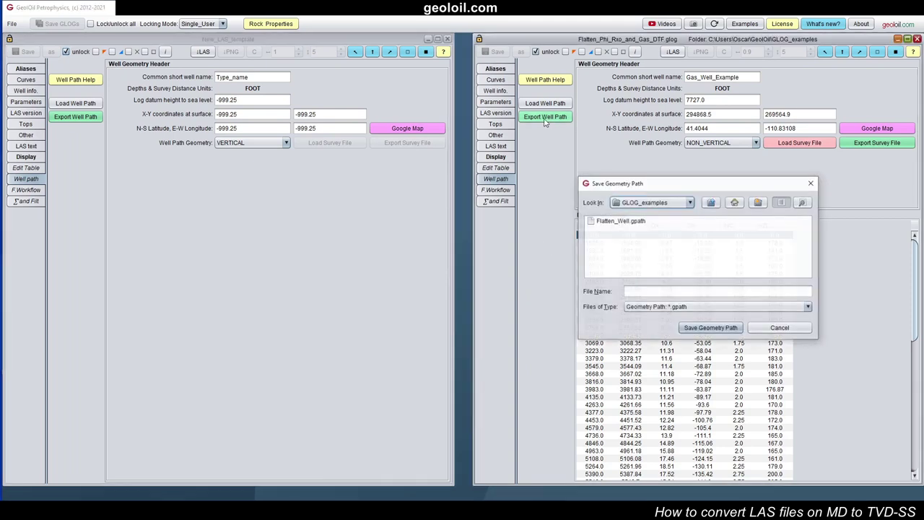
click(620, 220)
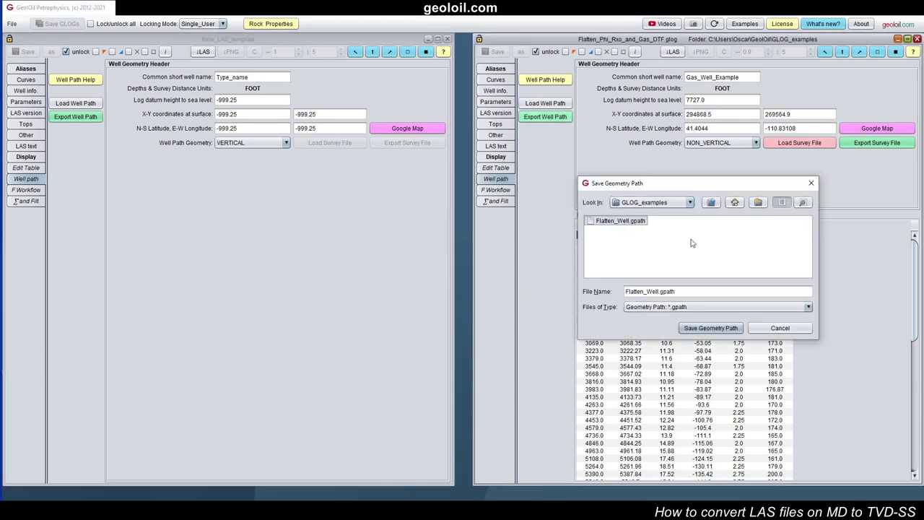
click(718, 331)
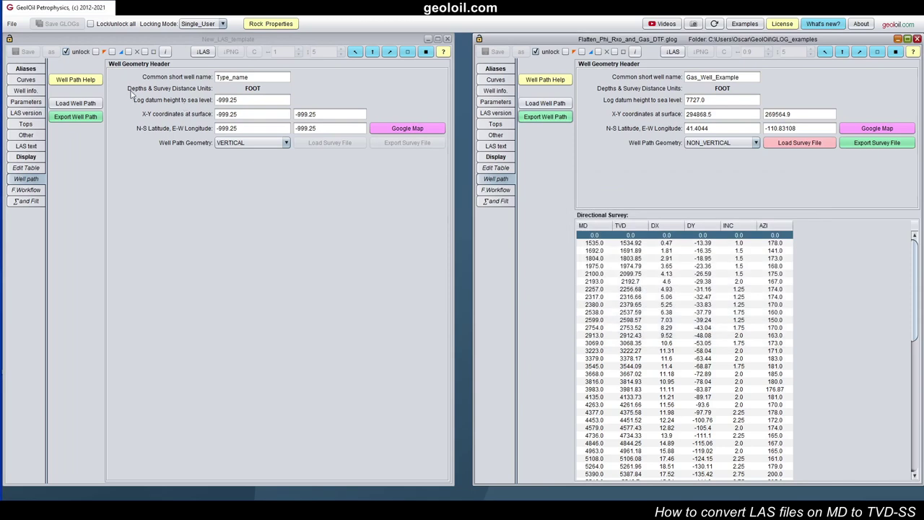
Load Flatten_Well.gpath into the template and show the well's location on Google Maps
click(76, 103)
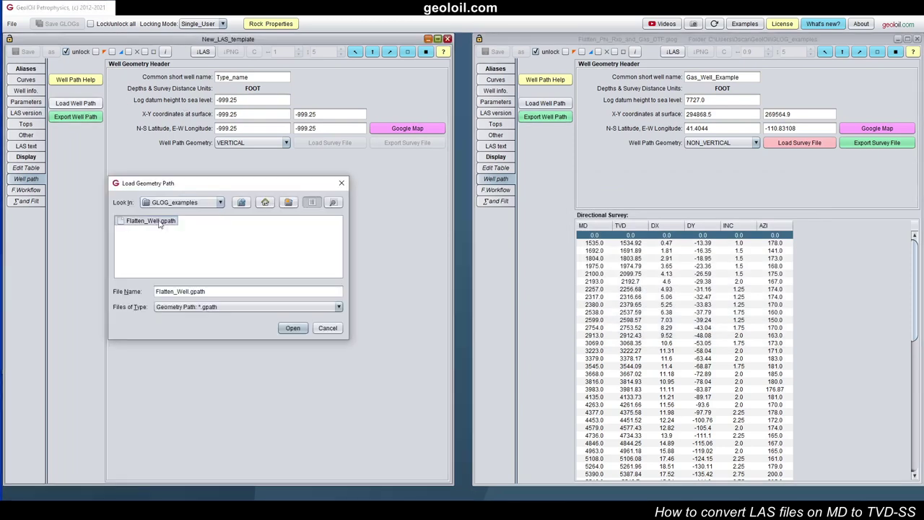
click(295, 330)
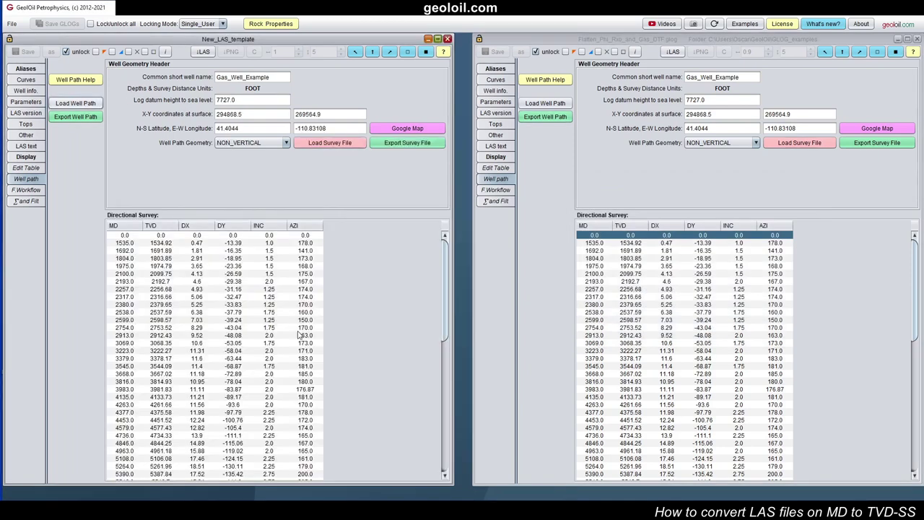
click(390, 128)
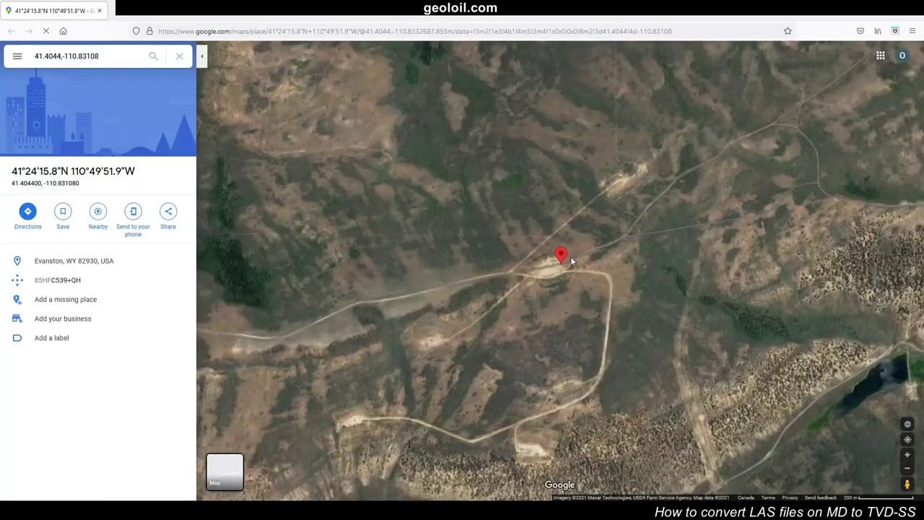
Zoom and pan the Google Maps view around the well pin near Evanston, WY, then close it
scroll(575, 258, up, 7)
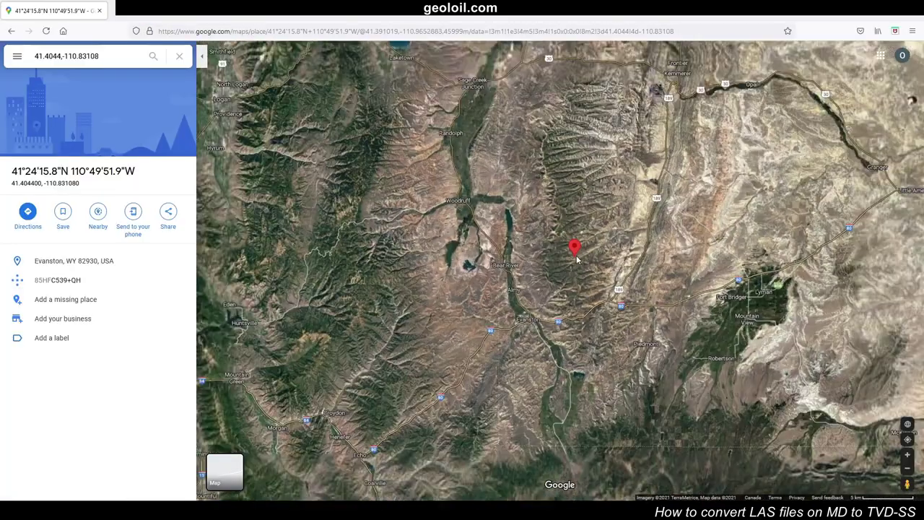
scroll(577, 259, up, 4)
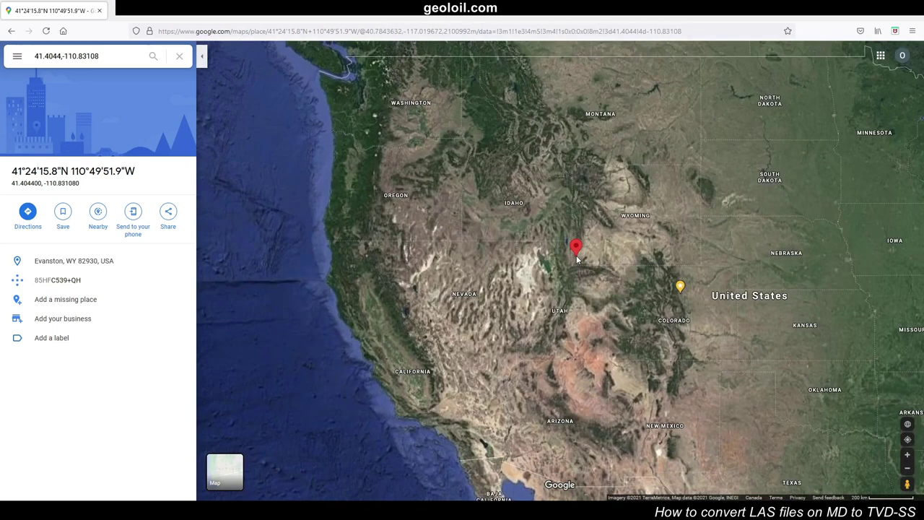
scroll(577, 259, down, 3)
drag(726, 279, 529, 255)
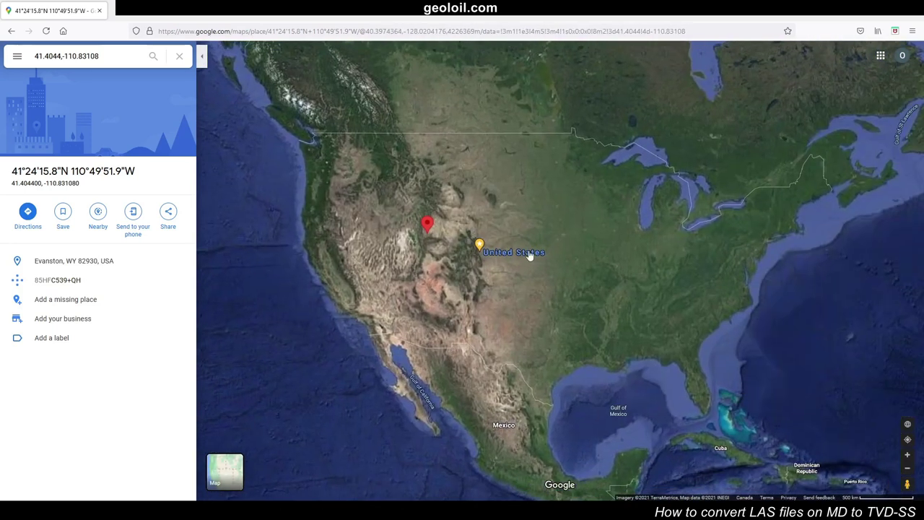
click(908, 14)
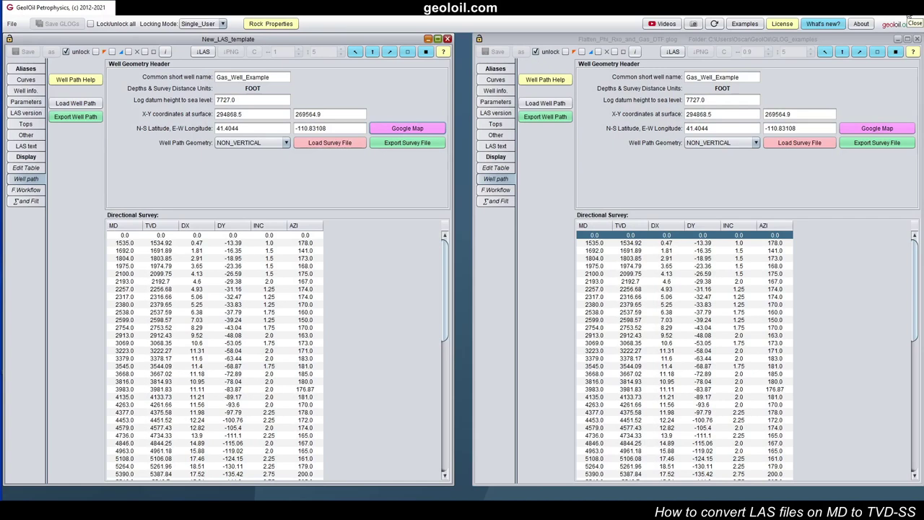
Confirm the template holds only the DEPT TVDSS curve, then compare it with the source's full curve list
click(26, 79)
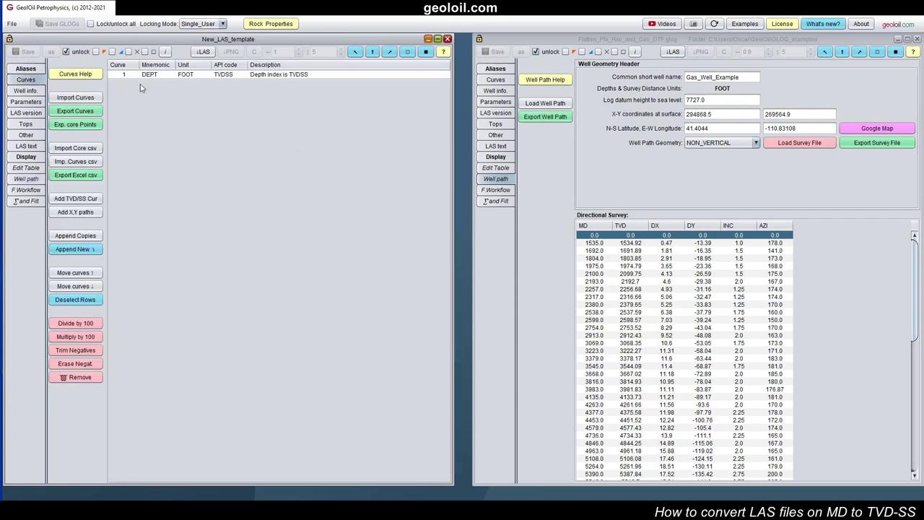
click(26, 168)
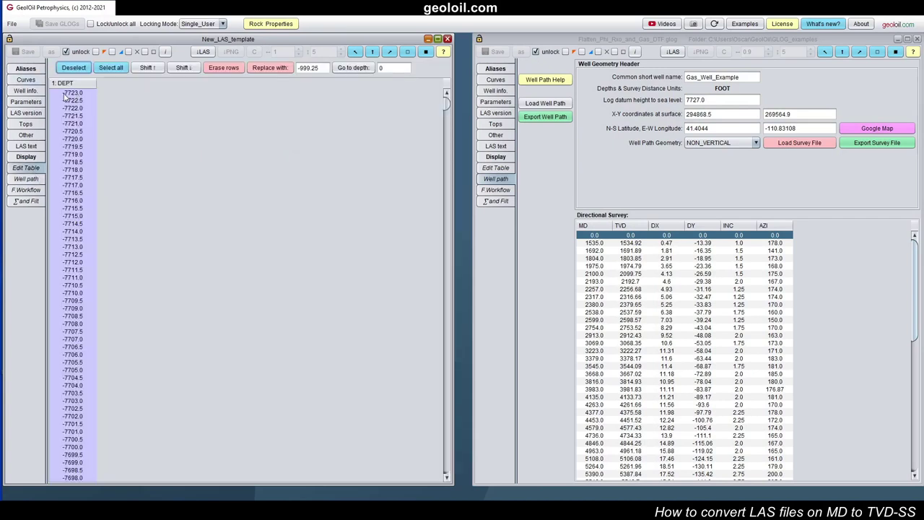
mouse_move(447, 102)
mouse_down()
mouse_move(413, 443)
mouse_move(415, 419)
mouse_move(421, 425)
mouse_move(426, 412)
mouse_move(432, 98)
mouse_up()
click(26, 80)
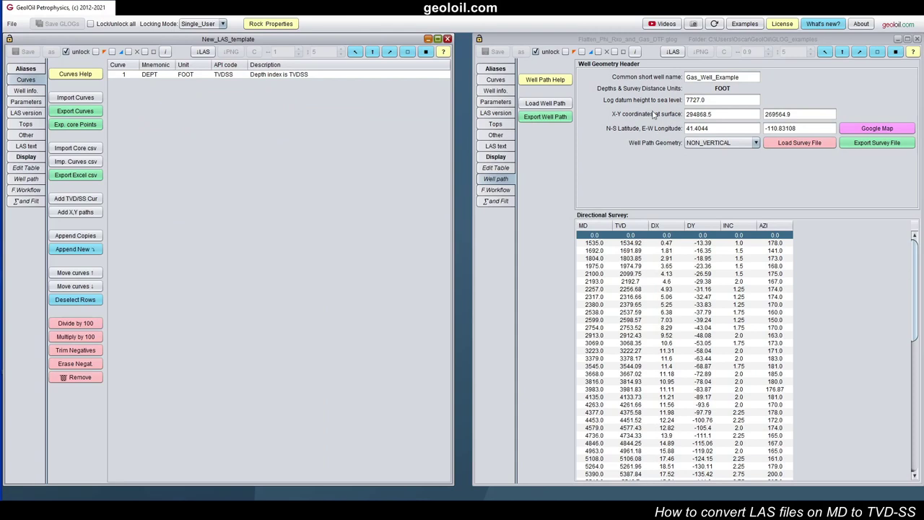
click(508, 80)
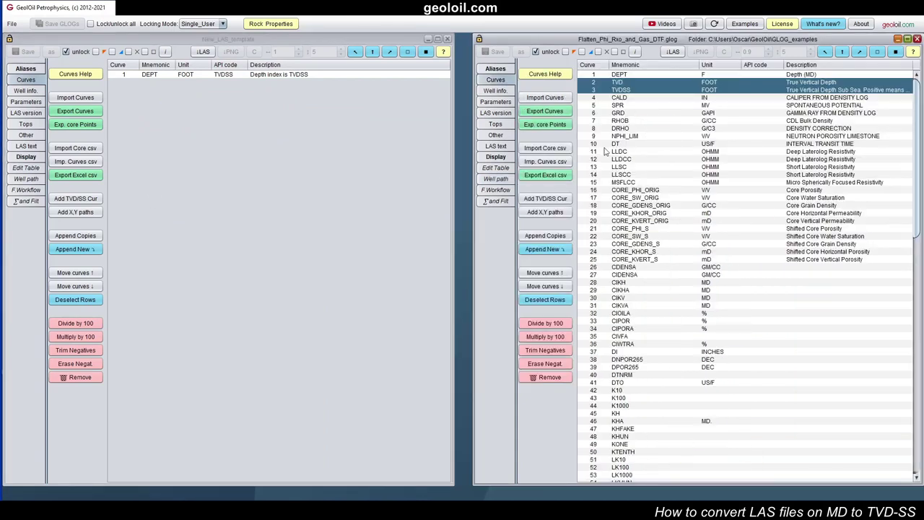
Select all source curves and export them to Flatten_Well.gcurv
click(562, 300)
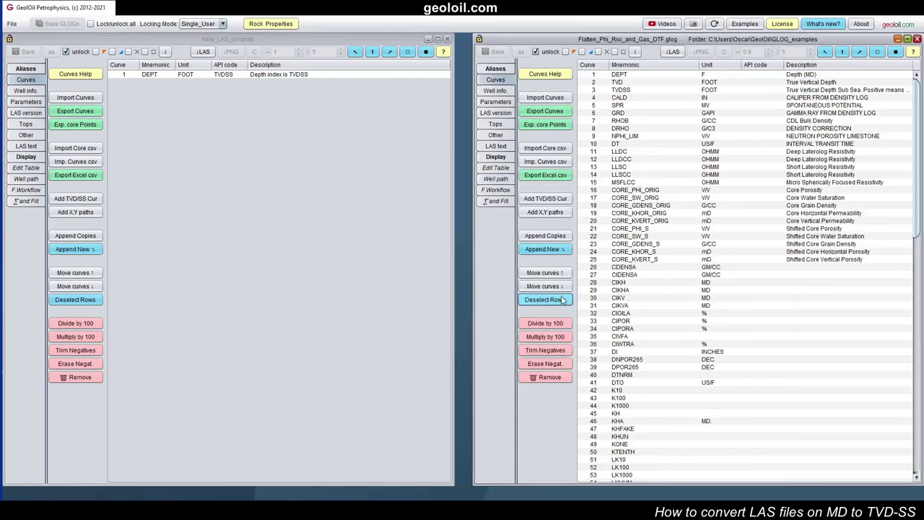
scroll(910, 409, down, 20)
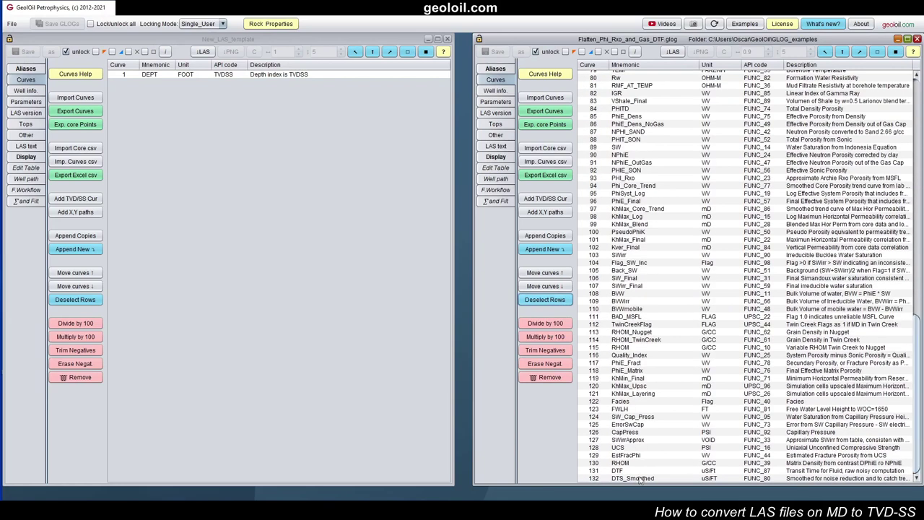
drag(639, 480, 634, 87)
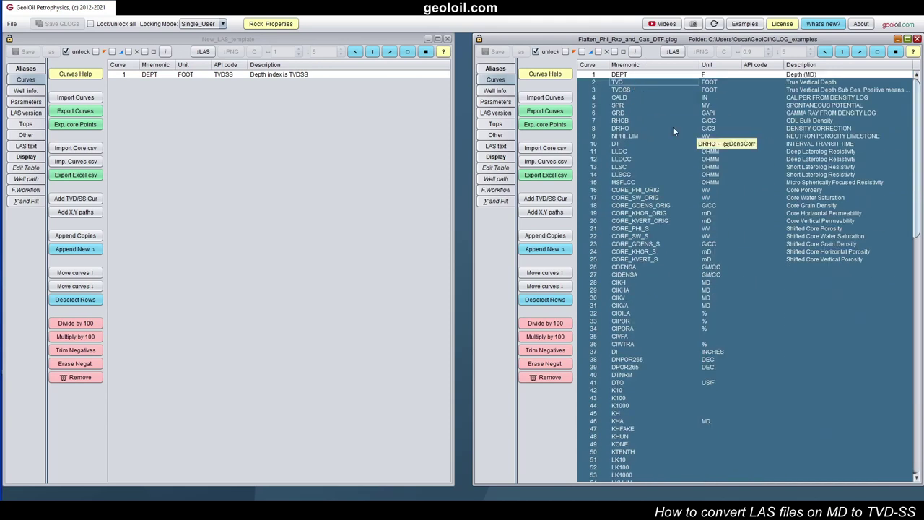
click(549, 112)
click(622, 221)
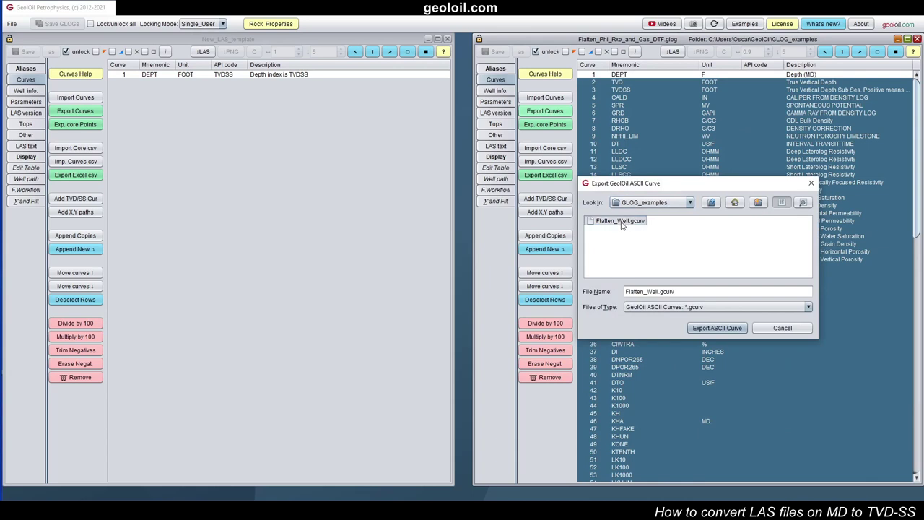
click(726, 331)
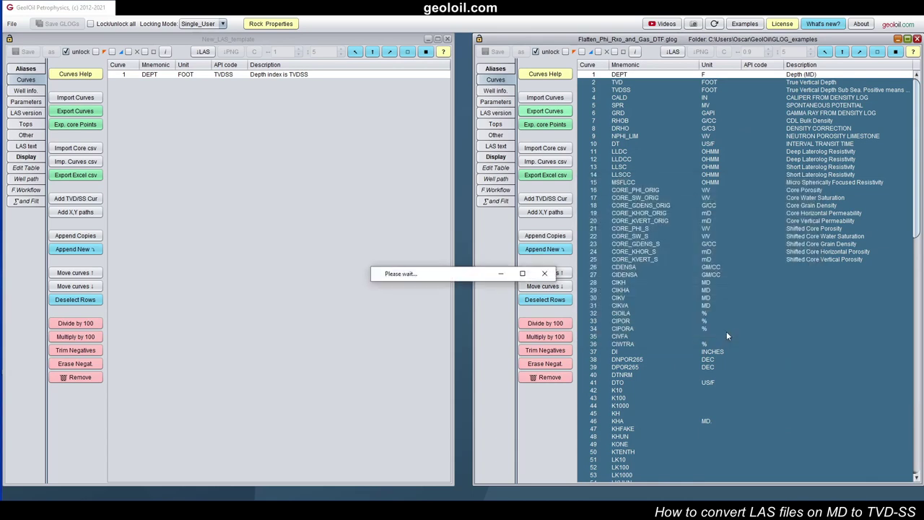
Import the curves from Flatten_Well.gcurv into the new TVDSS template
click(82, 99)
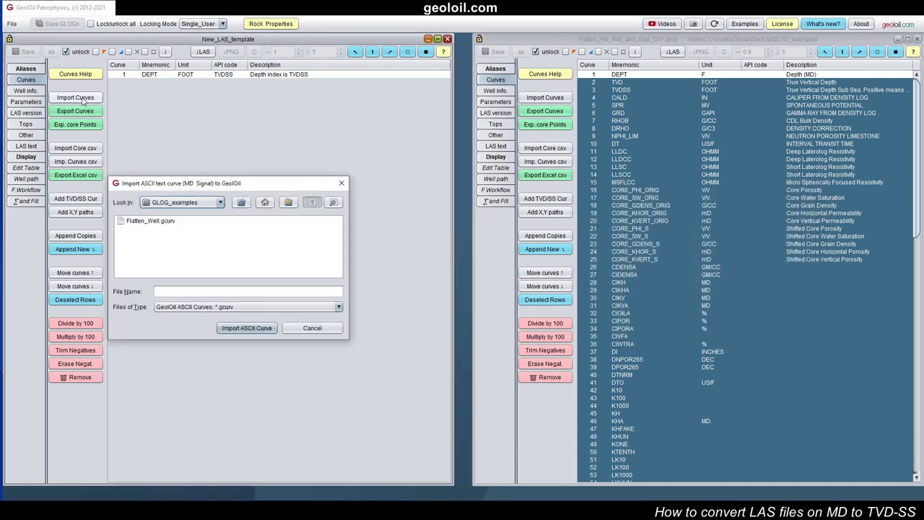
drag(204, 184, 356, 154)
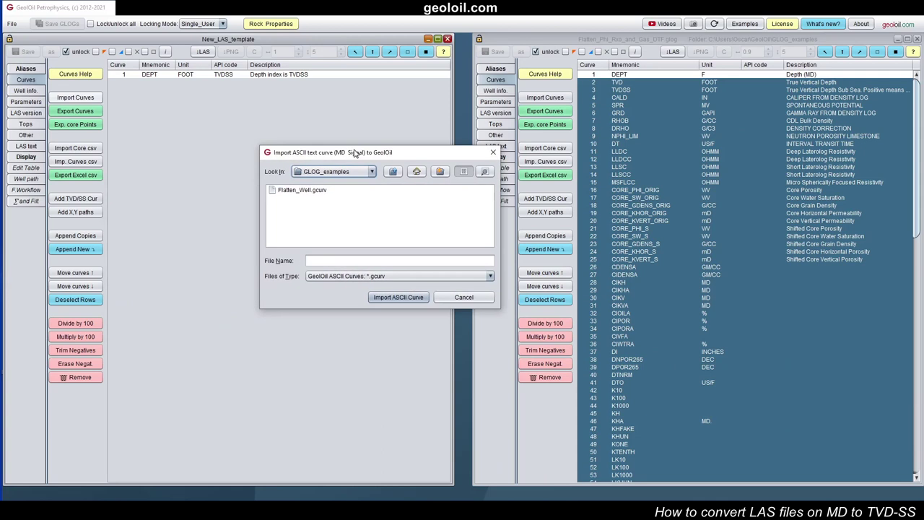
click(296, 192)
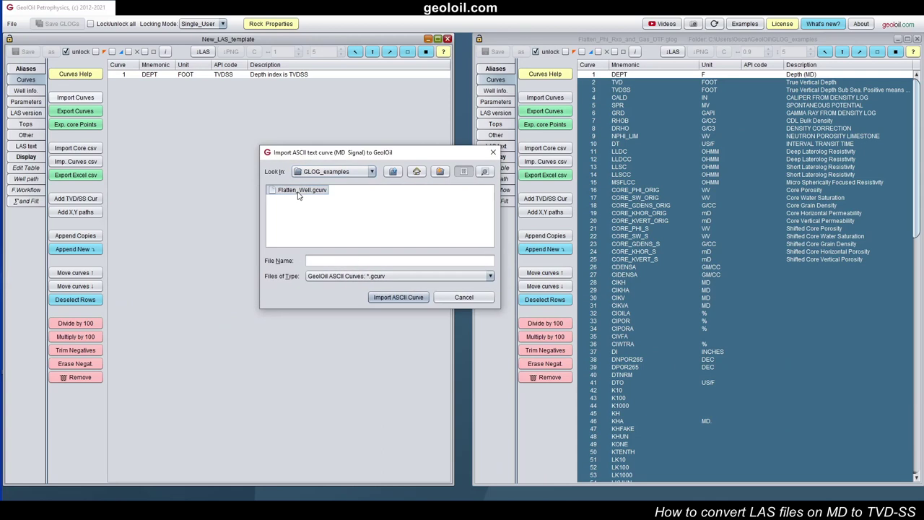
click(400, 299)
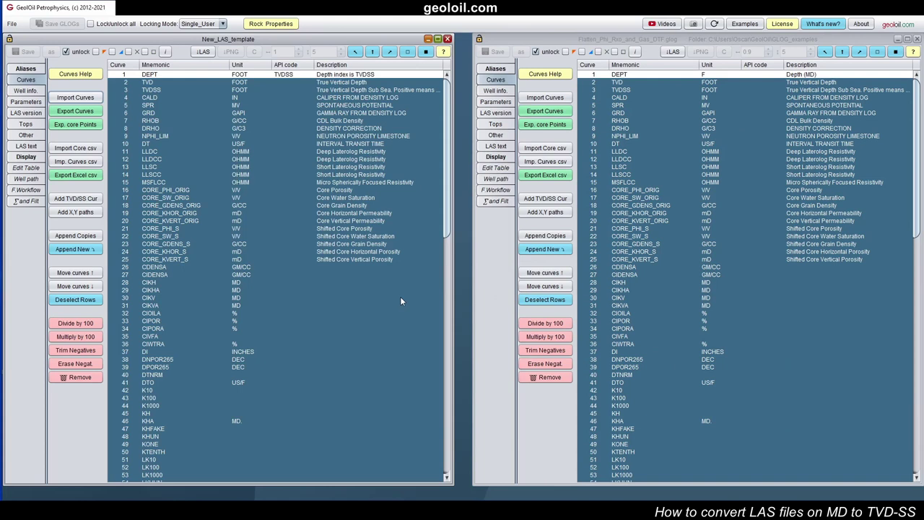
Select the TVD, TVDSS and log curves in both windows and show them as data tables
click(75, 299)
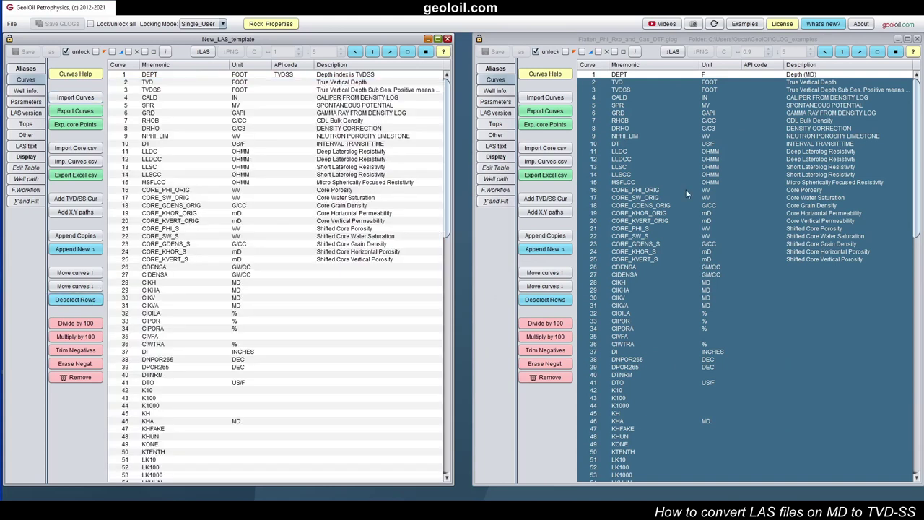
click(558, 300)
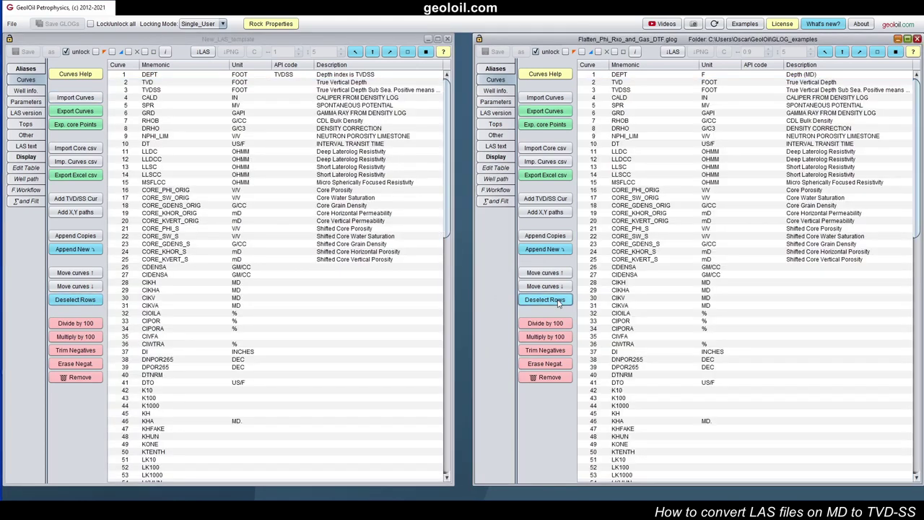
drag(151, 83, 156, 114)
drag(601, 82, 615, 114)
click(498, 169)
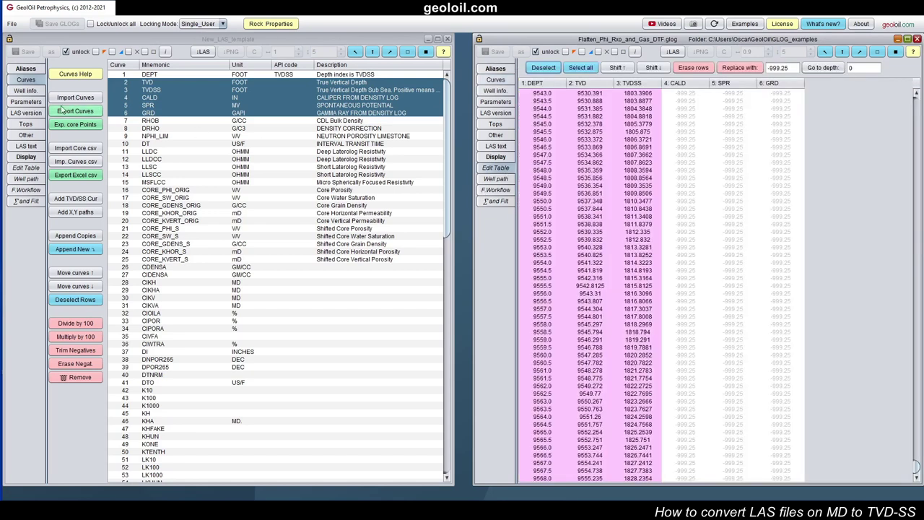
click(32, 168)
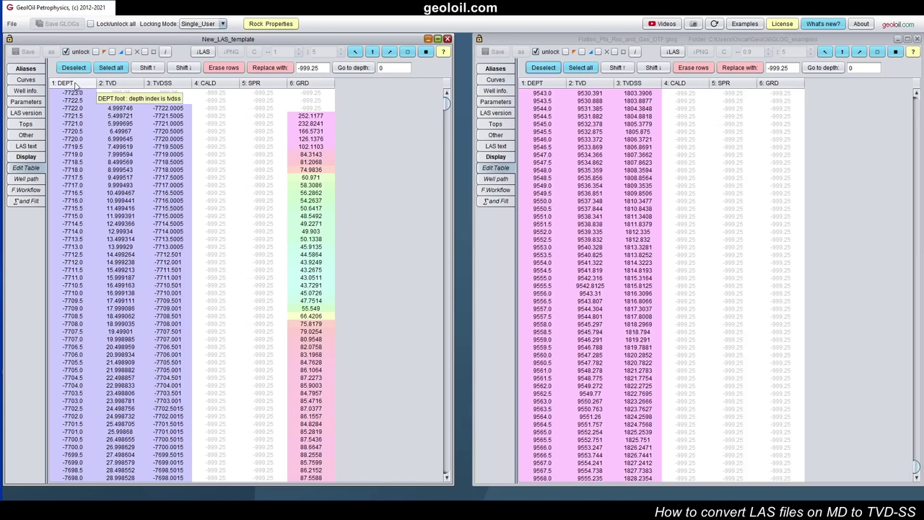
Compare template and source data rows from depth -7721.5 to 1828.0 to confirm they match
click(72, 109)
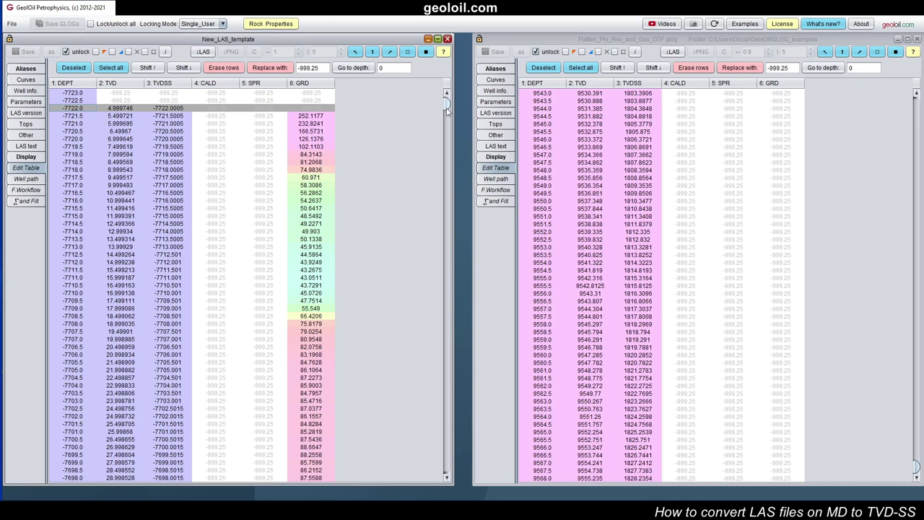
drag(448, 107, 459, 478)
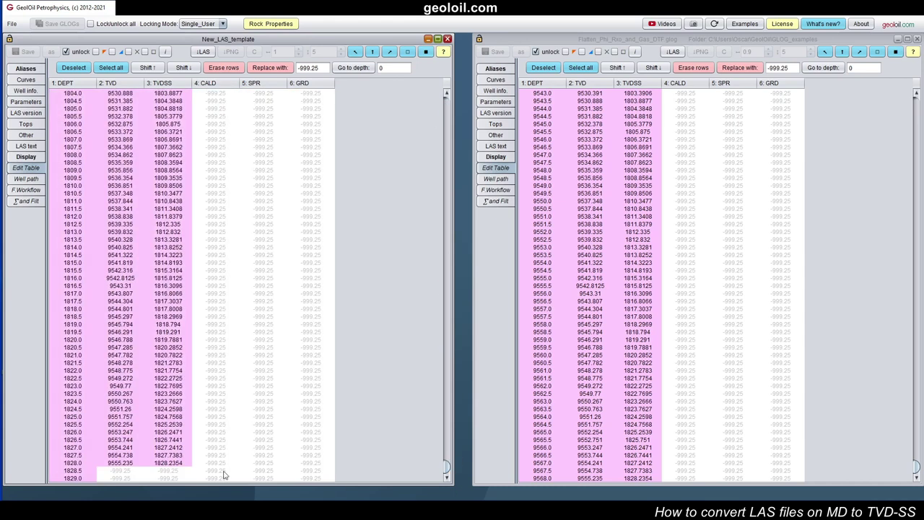
click(68, 465)
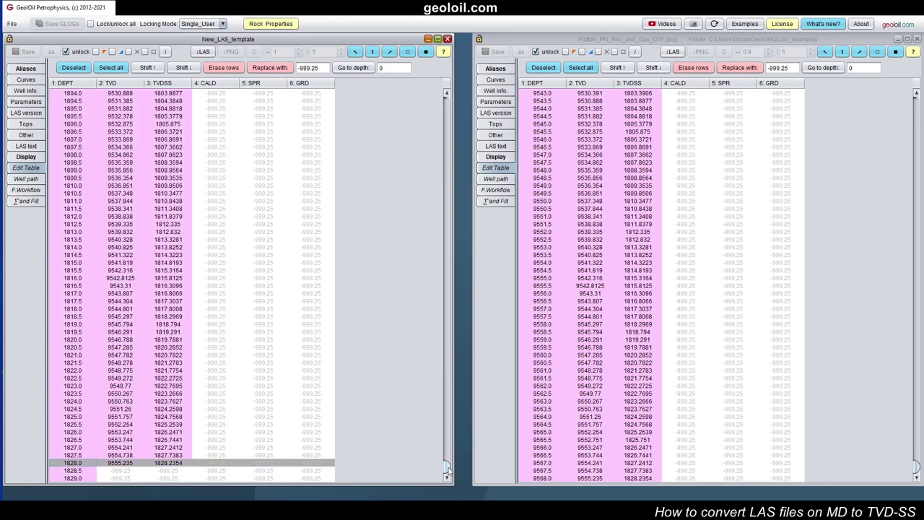
drag(447, 466, 452, 97)
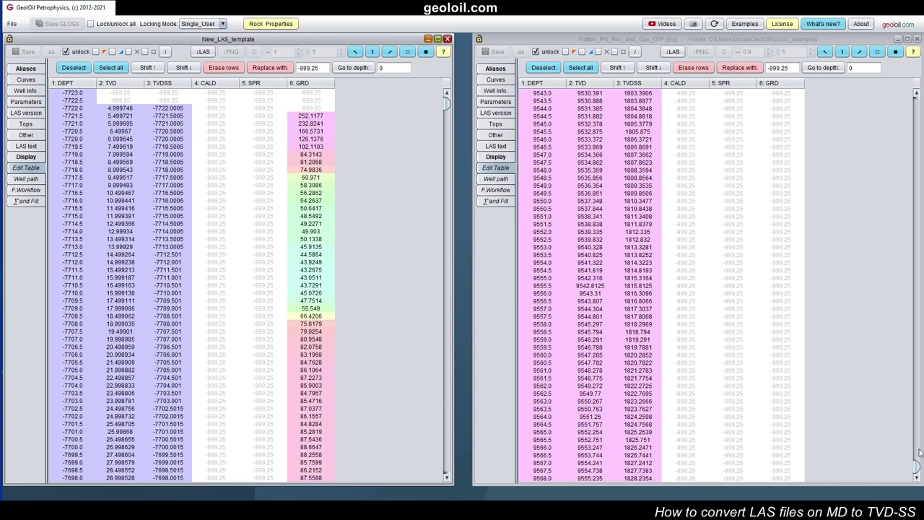
drag(916, 469, 915, 100)
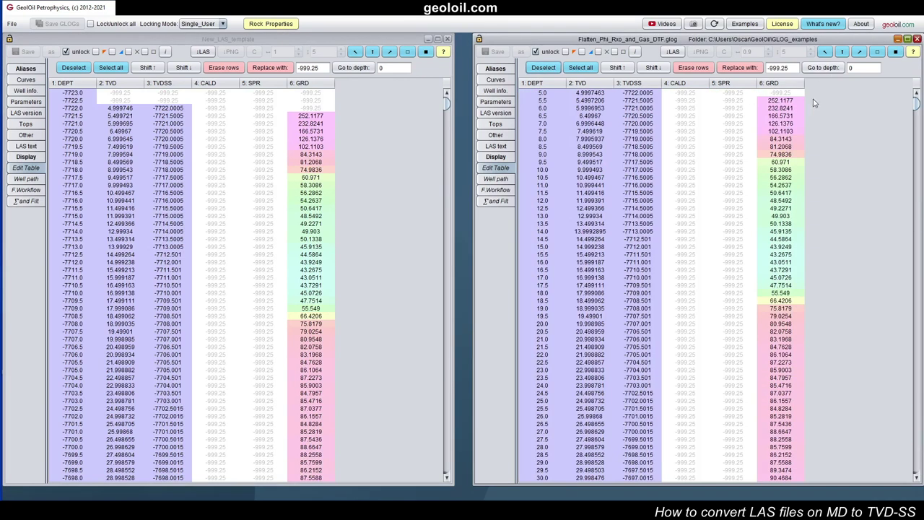
click(546, 101)
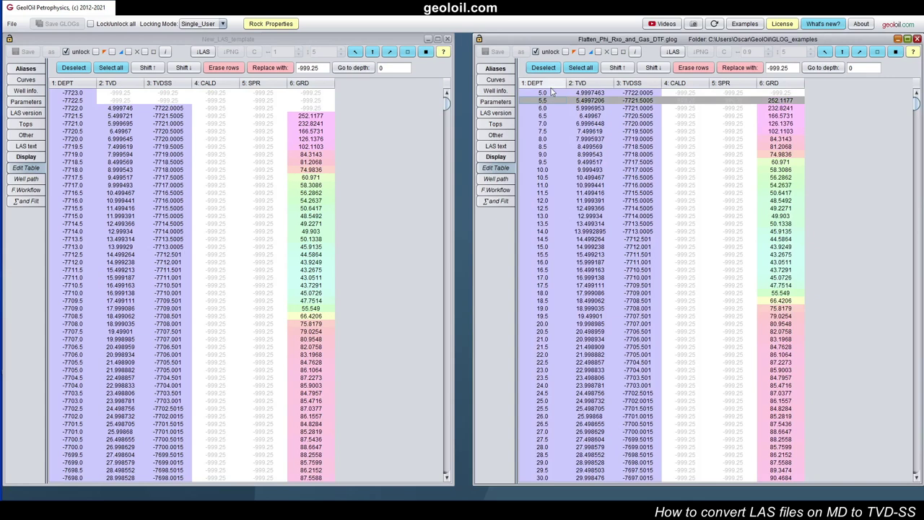
click(62, 109)
click(63, 116)
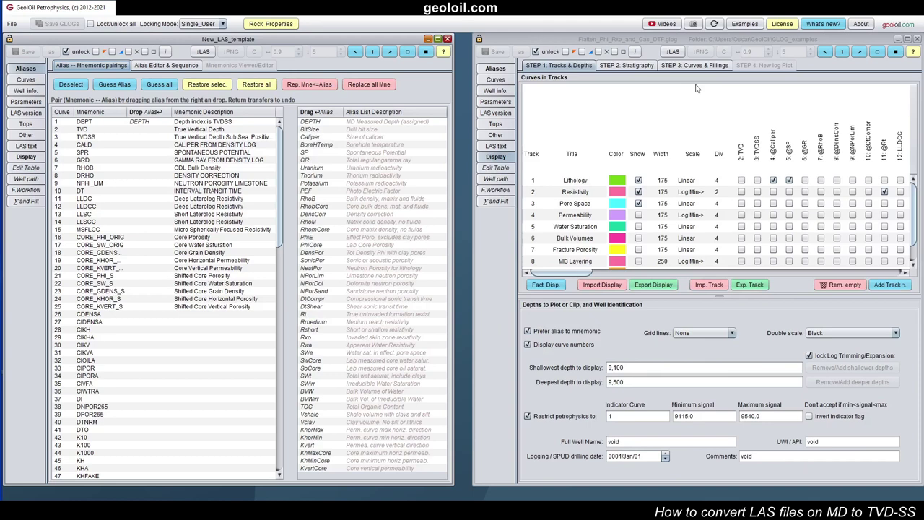
Show the source's New log Plot alias pairings, such as CALD as Caliper and LLDC as Rt
click(764, 65)
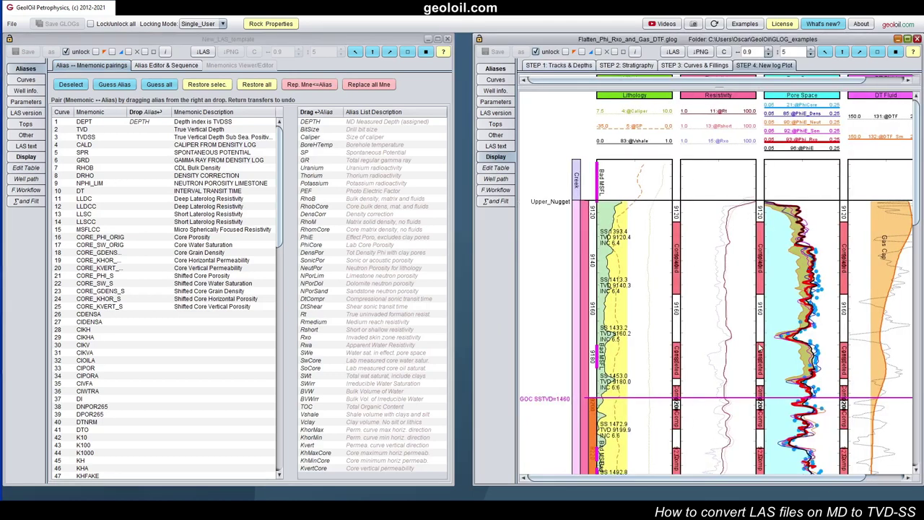
click(495, 69)
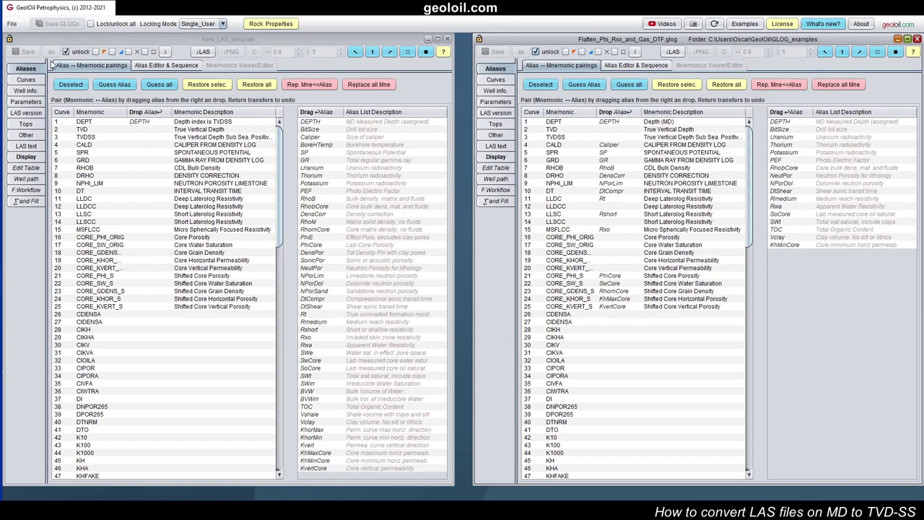
Try automatic Guess all alias pairing in the template, then restore all pairings
click(310, 141)
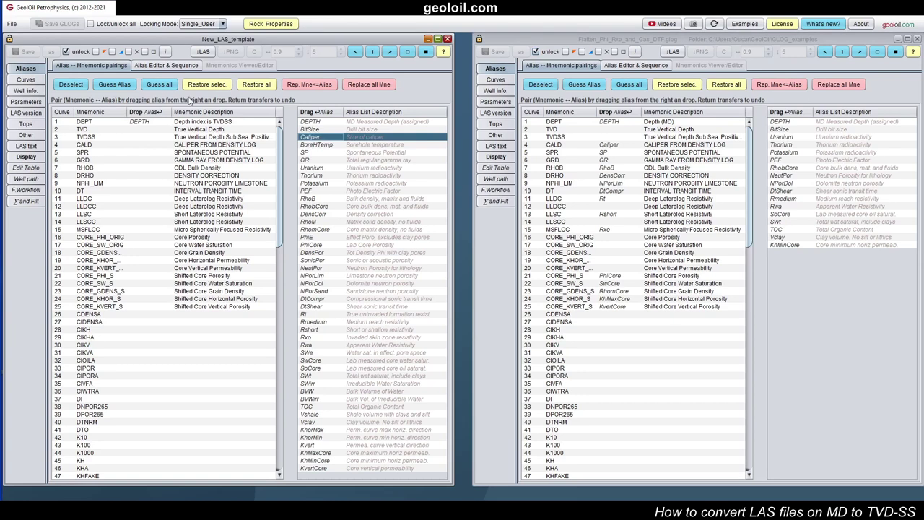
click(162, 84)
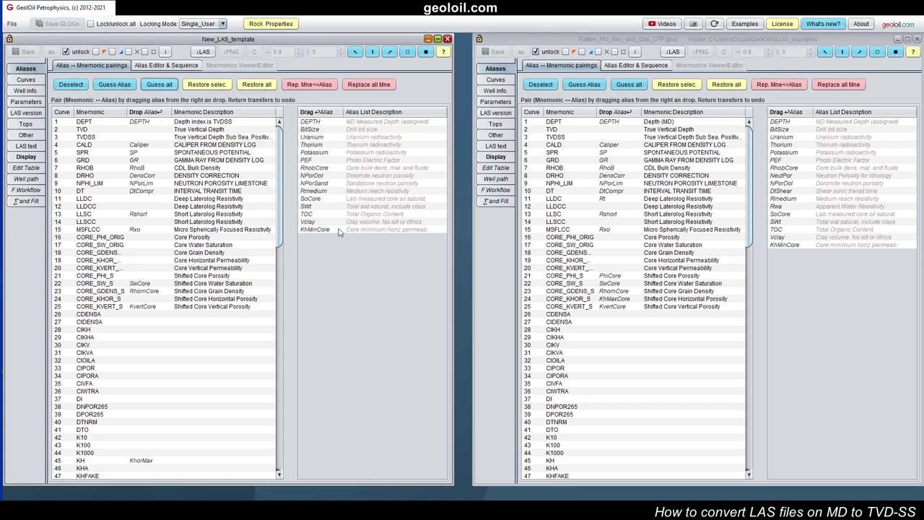
drag(280, 191, 294, 175)
click(258, 84)
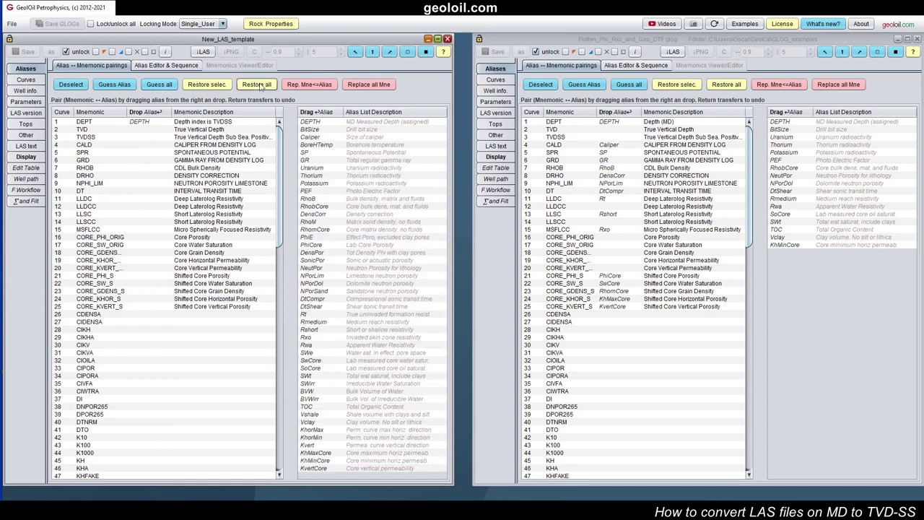
Pair the Caliper alias with CALD, SP with SPR, and GR with GRD
click(316, 137)
drag(315, 137, 132, 148)
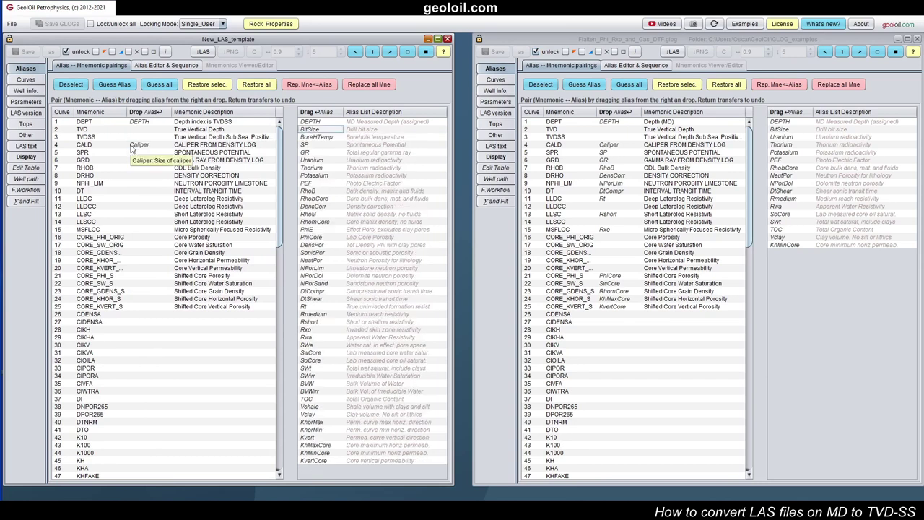
drag(309, 146, 142, 158)
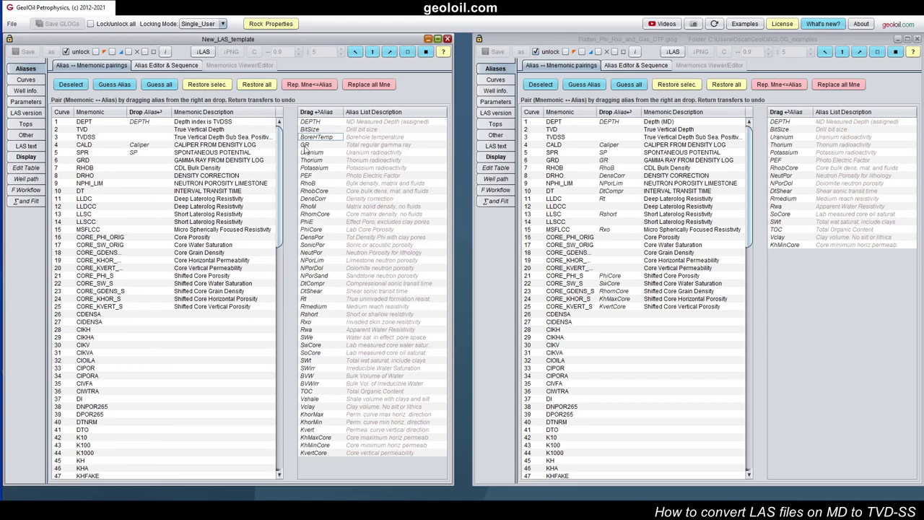
drag(305, 148, 134, 166)
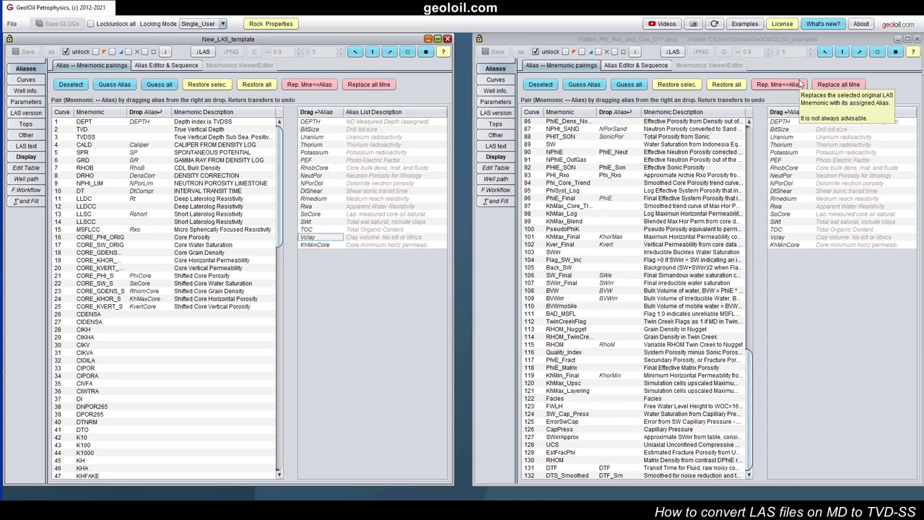
Open the template's alias editor beside the source file's custom alias list
click(502, 157)
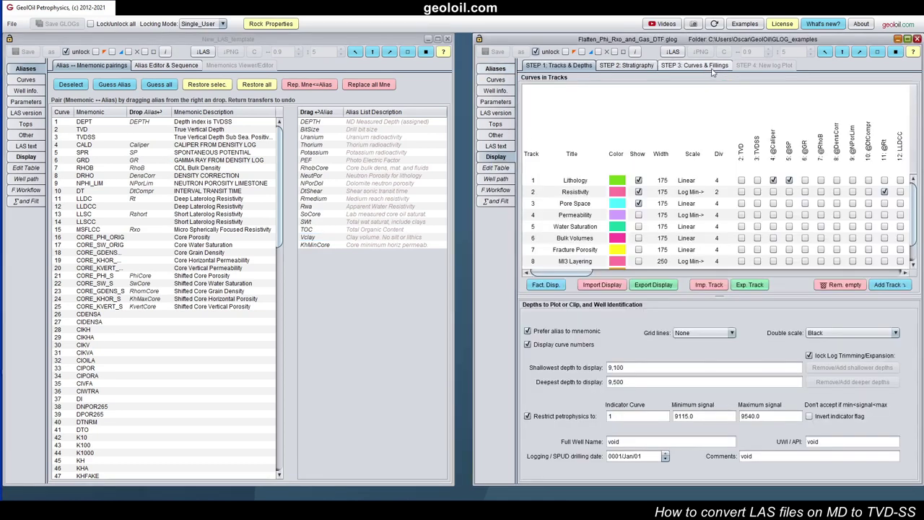
click(711, 66)
click(763, 66)
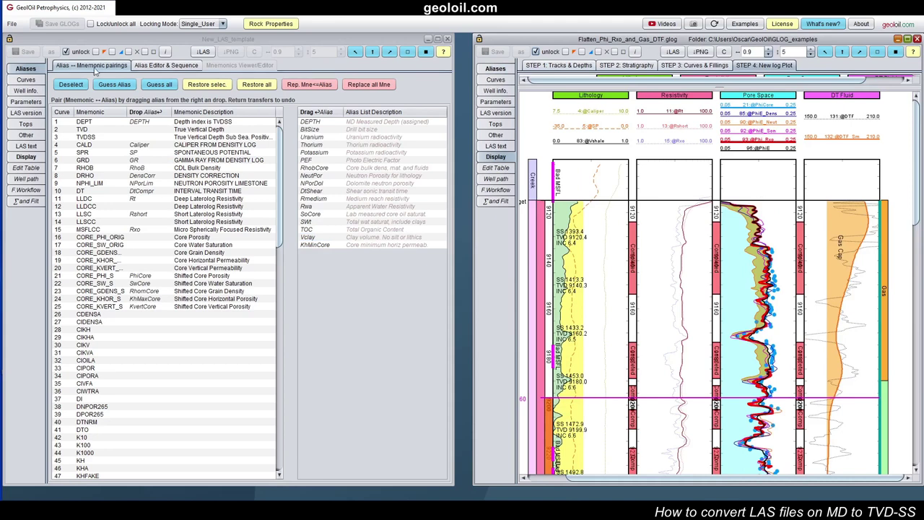
click(153, 67)
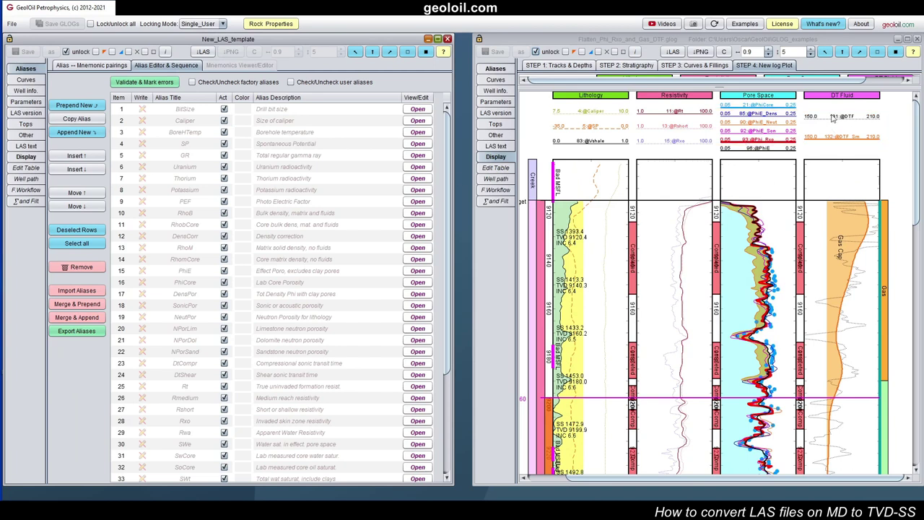
click(497, 69)
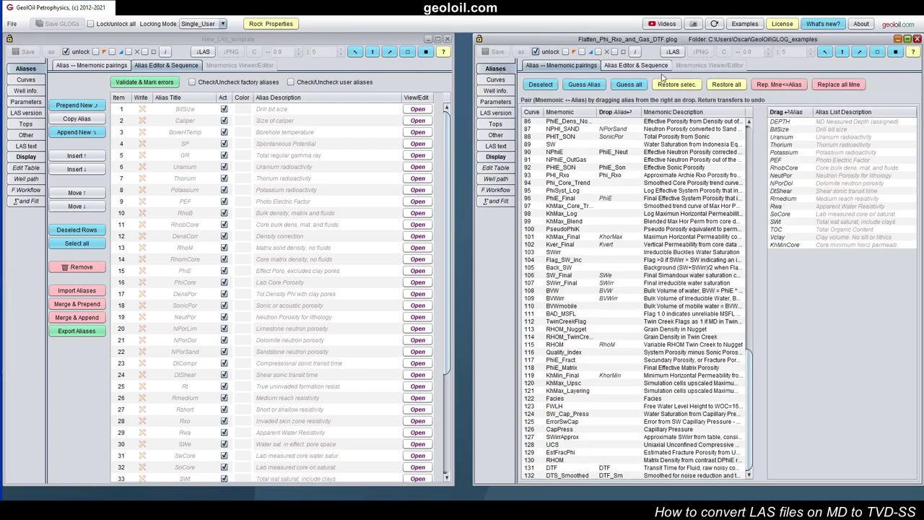
click(635, 66)
Add the alias PhiE_Dens, described as Effective Density Porosity, coloured blue
click(83, 106)
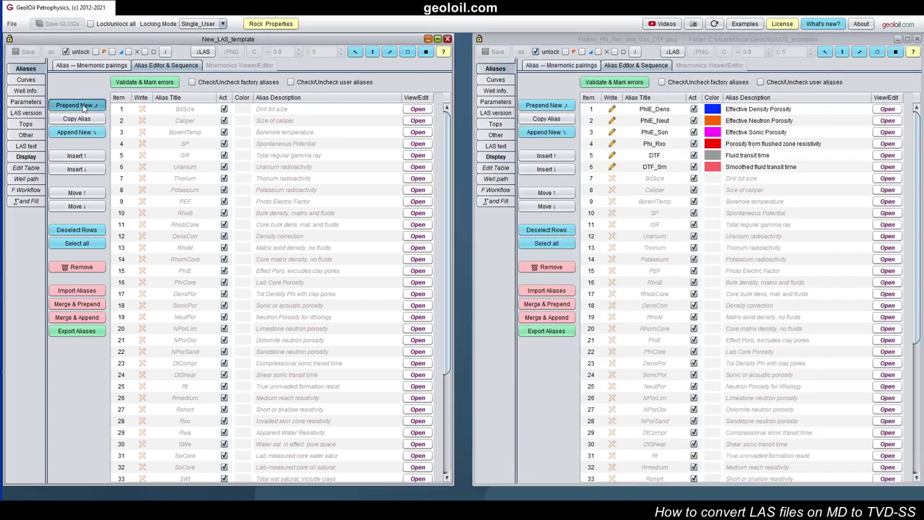
double_click(200, 109)
key(BackSpace)
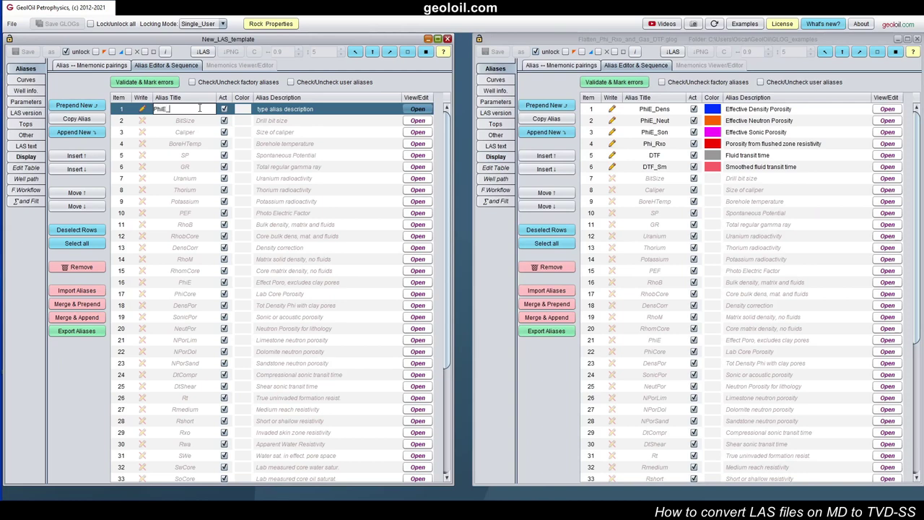
text(PhiE_Dens)
key(Return)
double_click(335, 109)
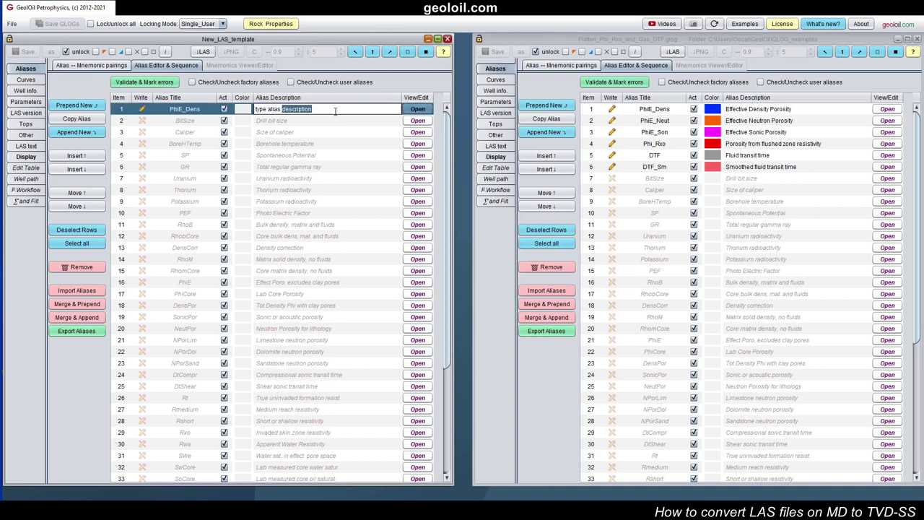
key(BackSpace)
key(BackSpace)
key(BackSpace)
key(BackSpace)
key(BackSpace)
key(BackSpace)
key(BackSpace)
key(BackSpace)
key(BackSpace)
key(BackSpace)
key(BackSpace)
key(BackSpace)
text(Effective Density Porosity)
key(Return)
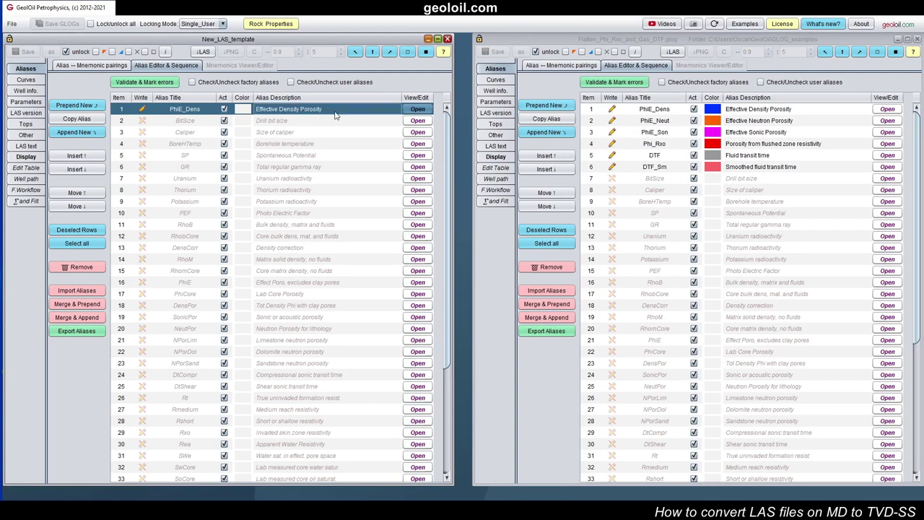
click(240, 110)
click(539, 228)
click(430, 348)
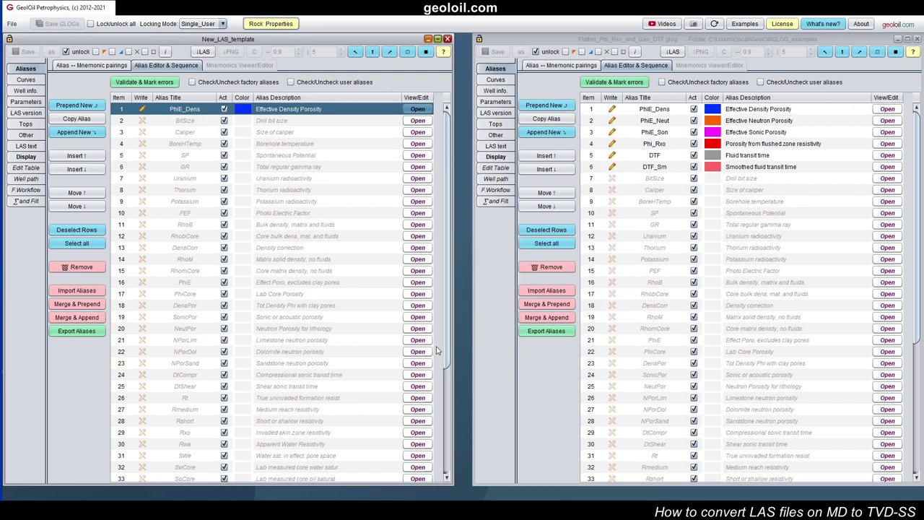
Add PhiE_Neut (Effective Neutron Porosity), then paste in PhiE_Son, Phi_Rxo, DTF and DTF_Sm
click(76, 169)
double_click(199, 121)
key(ctrl+a)
key(BackSpace)
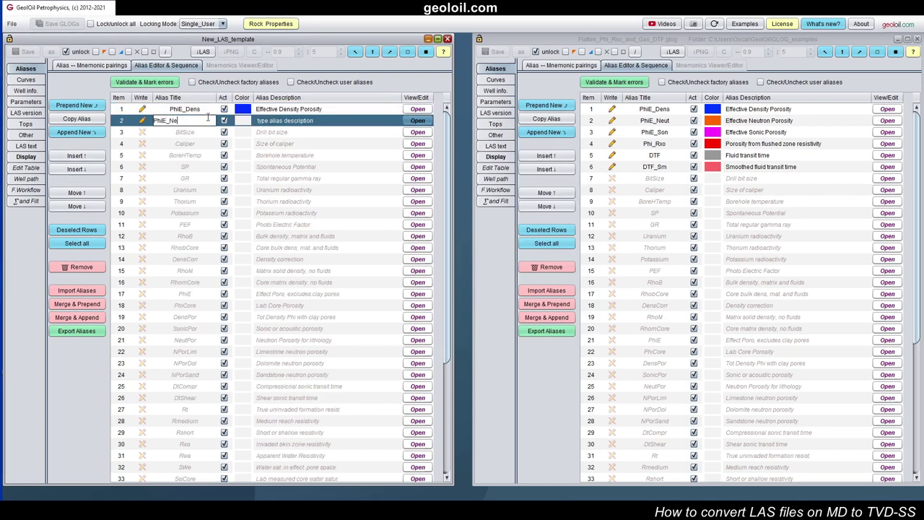
text(PhiE_Neut)
key(Return)
double_click(319, 121)
text(Effective Neutron Porosity)
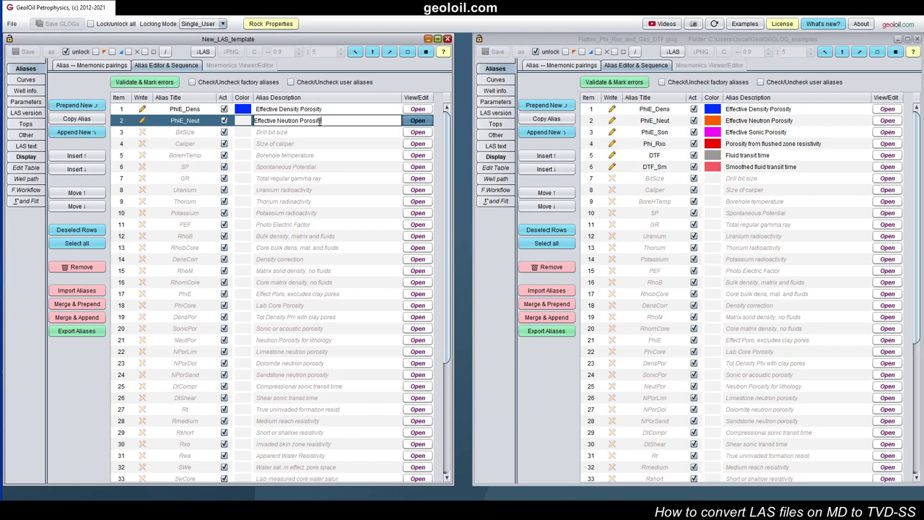
key(Return)
click(76, 169)
key(ctrl+v)
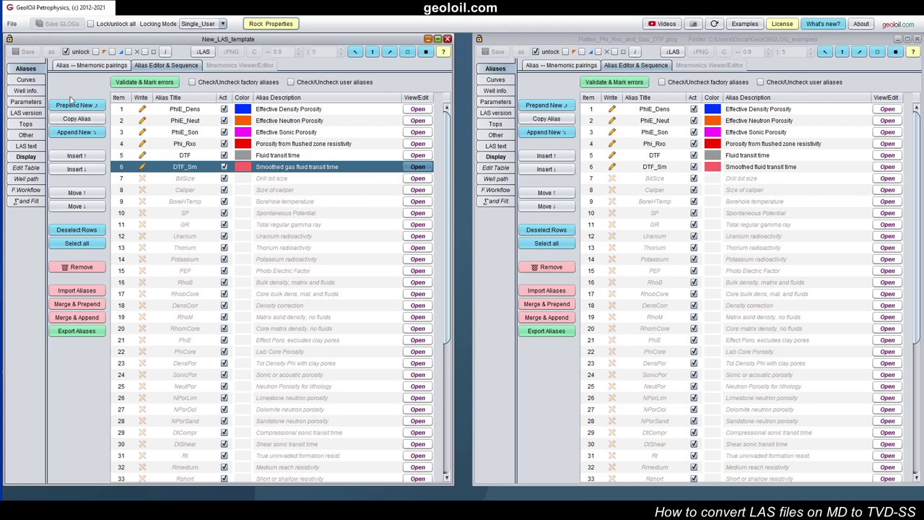
Show both files' alias–mnemonic pairings and pair the DTF alias with the DTF mnemonic
click(101, 65)
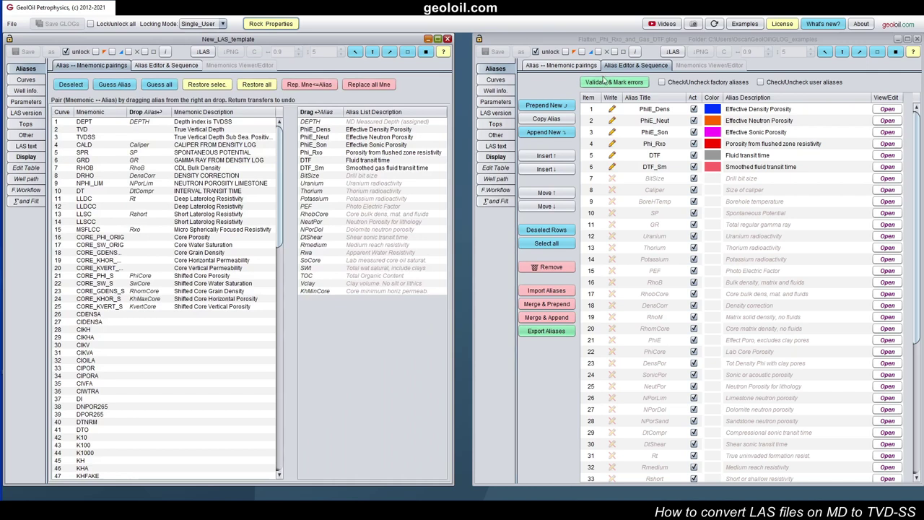
click(561, 65)
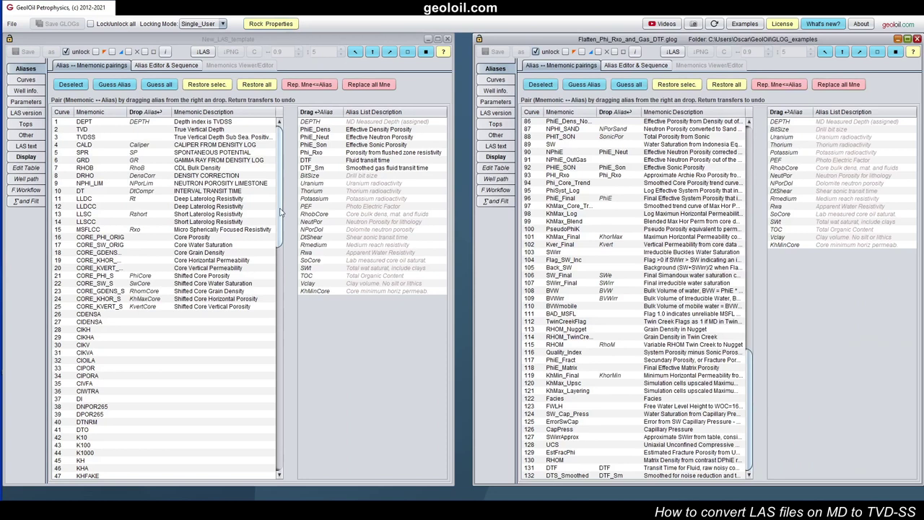
drag(280, 208, 293, 457)
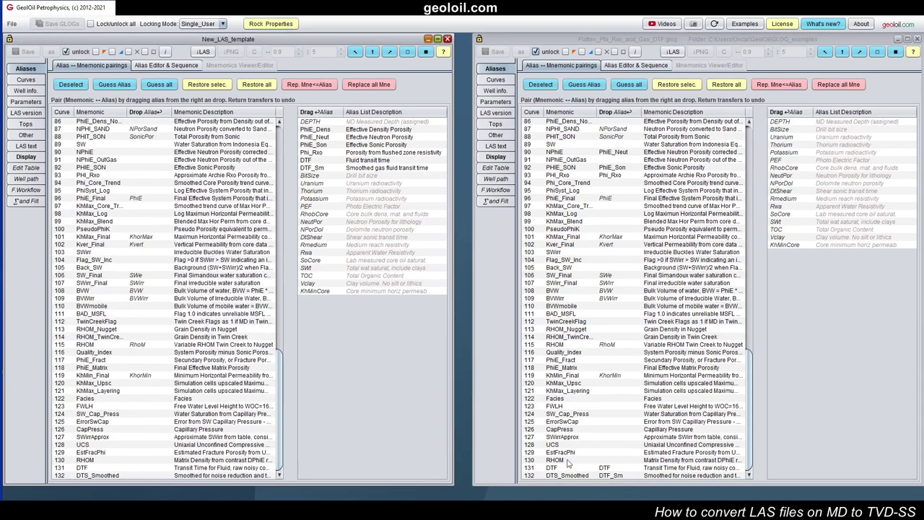
drag(311, 162, 145, 470)
Pair DTF_Sm with DTS_Smoothed, PhiE_Neut with NPhiE, and the remaining custom aliases
click(318, 162)
drag(317, 162, 141, 480)
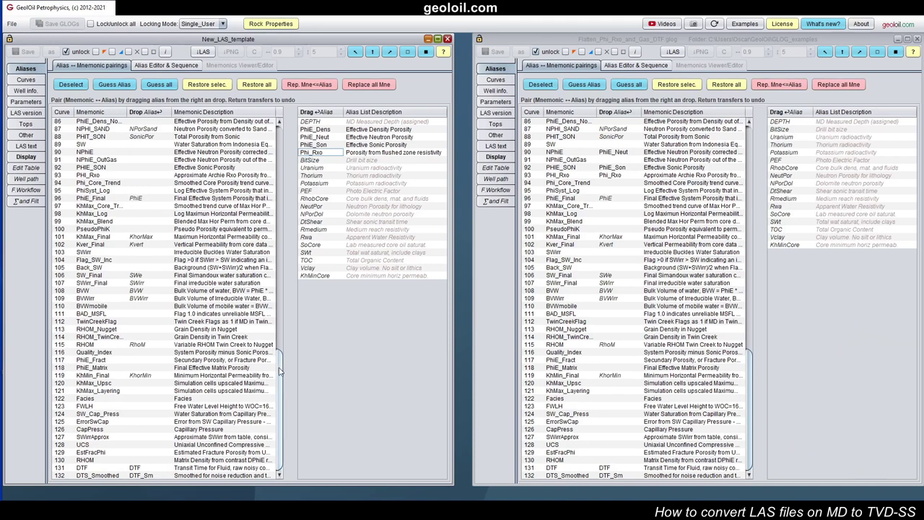
drag(281, 376, 145, 198)
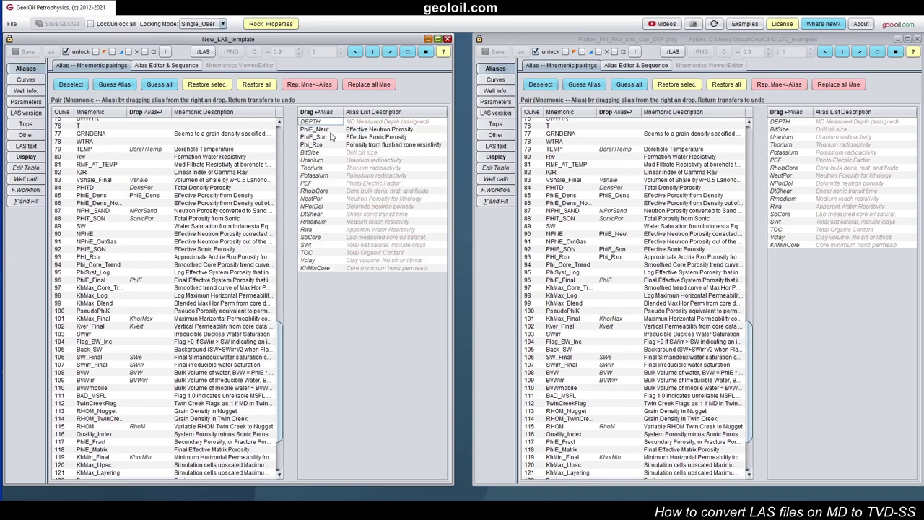
drag(326, 130, 143, 238)
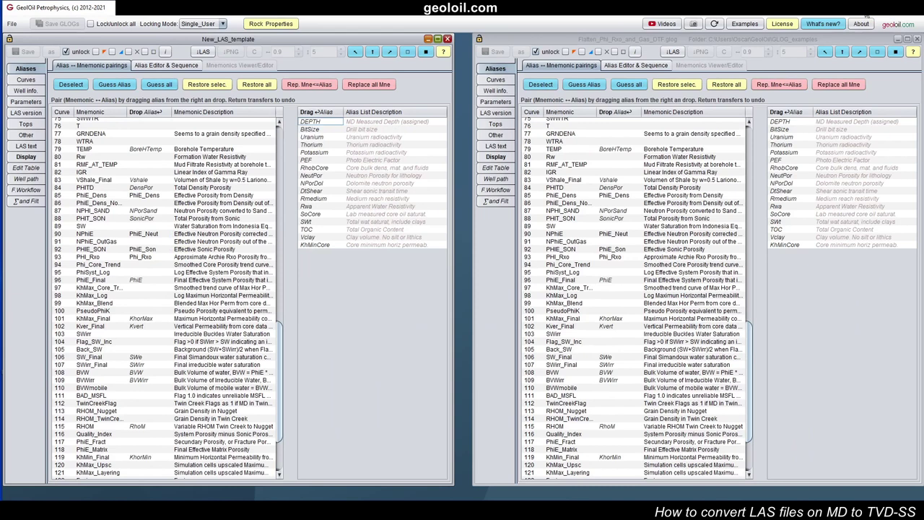
drag(281, 360, 285, 181)
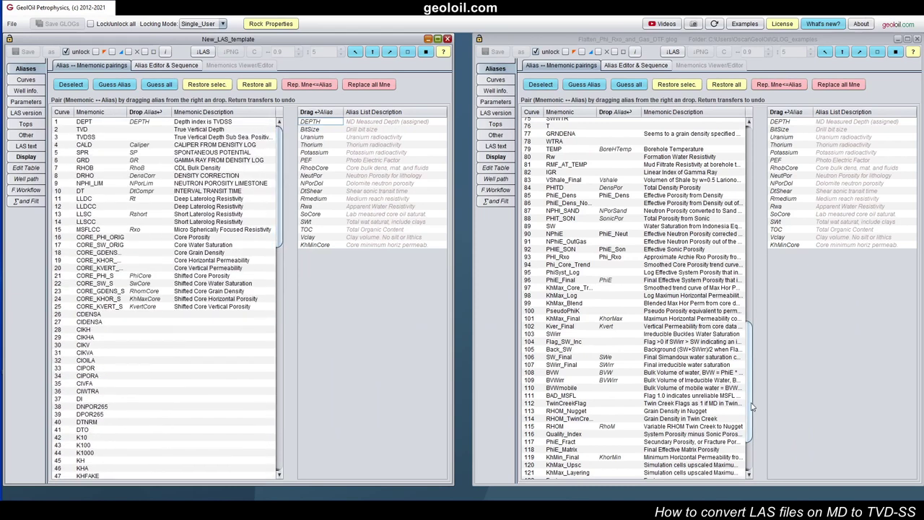
drag(751, 400, 745, 168)
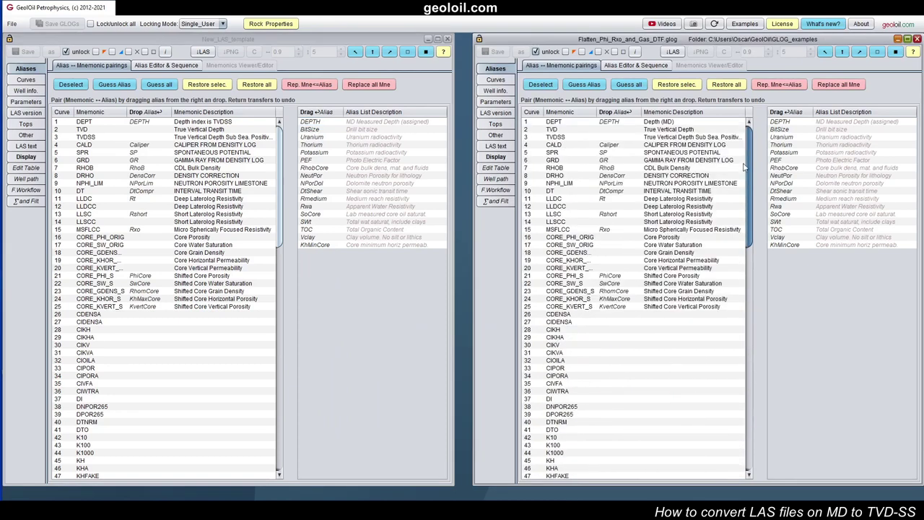
Review the source display's tracks, curves and plot, then export it as Flatten_Well.disp
click(496, 157)
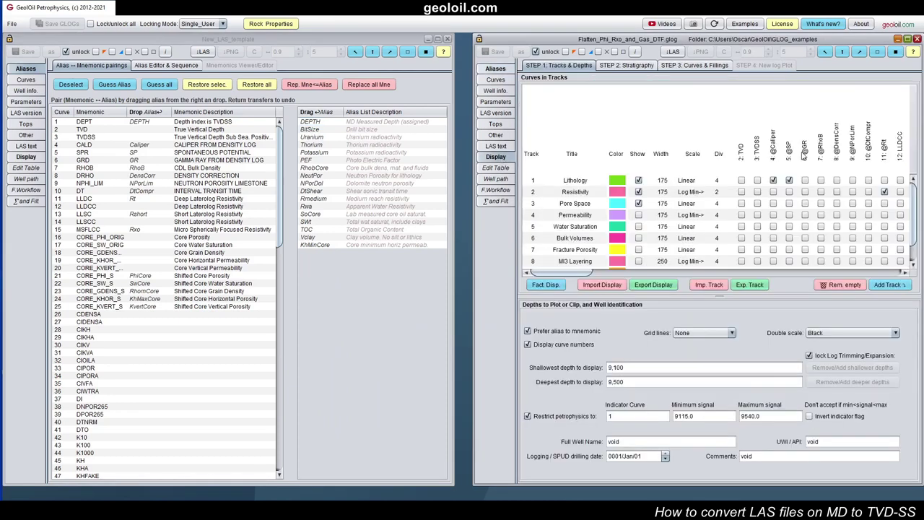
click(720, 66)
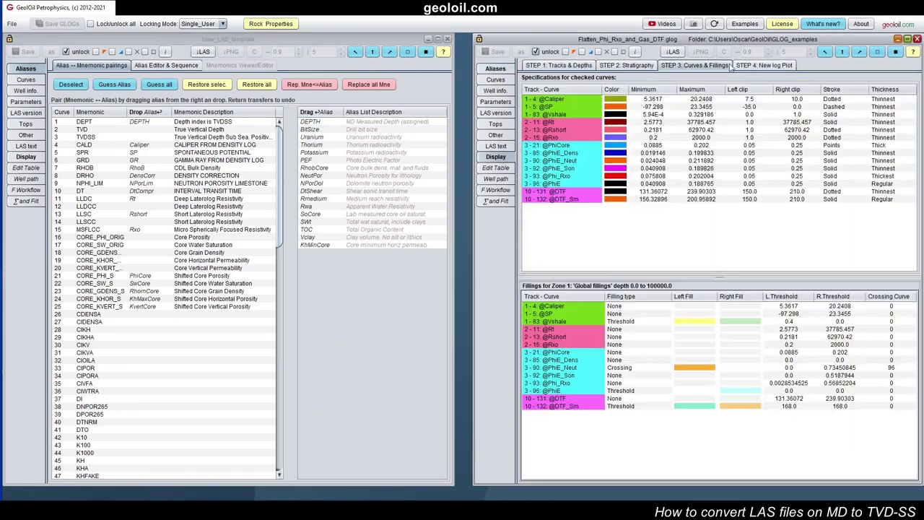
click(758, 65)
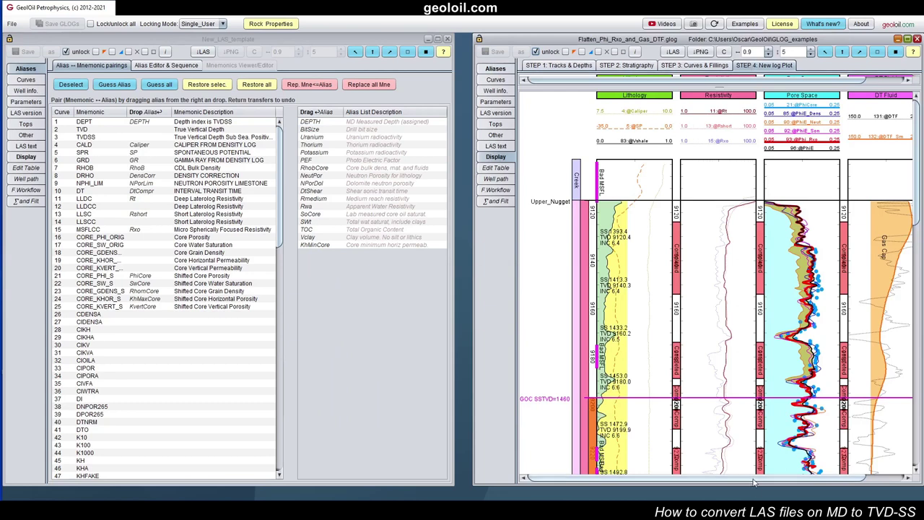
click(558, 65)
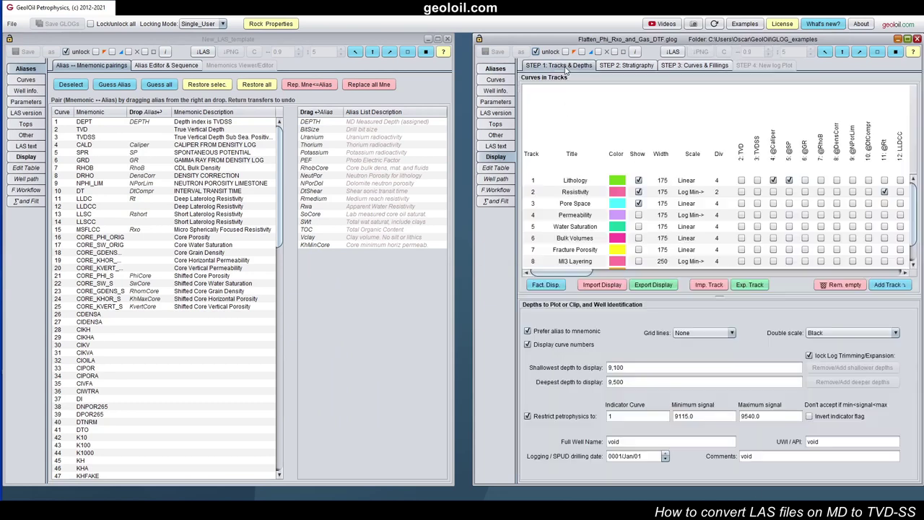
click(652, 286)
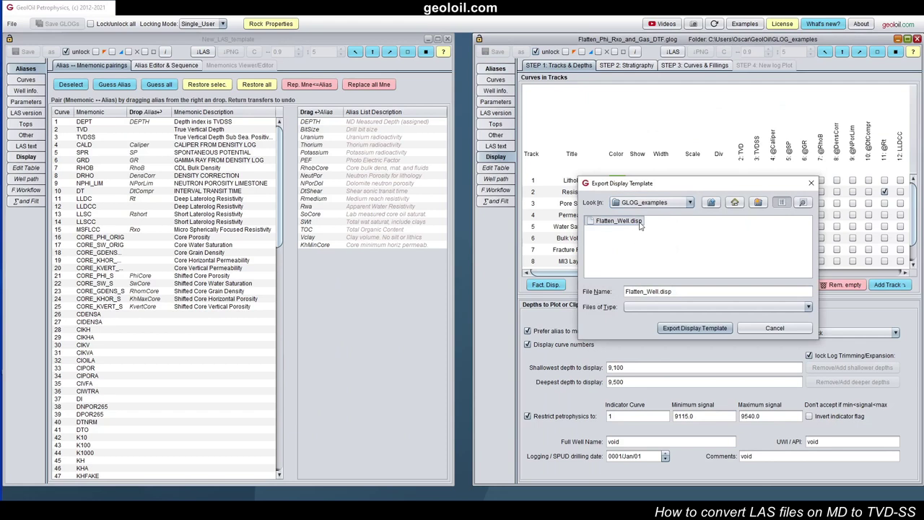
click(699, 329)
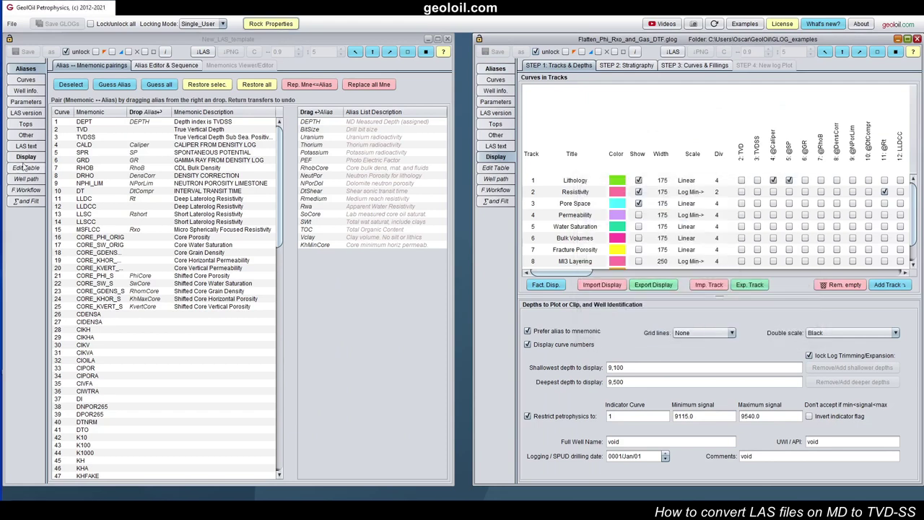
Import Flatten_Well.disp into New_LAS_template's display settings and check the resulting curves
click(26, 158)
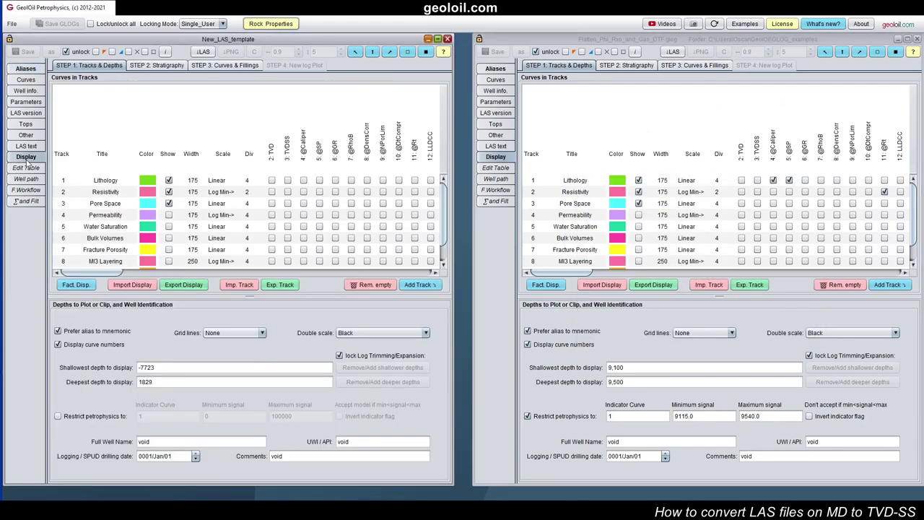
click(139, 287)
click(156, 223)
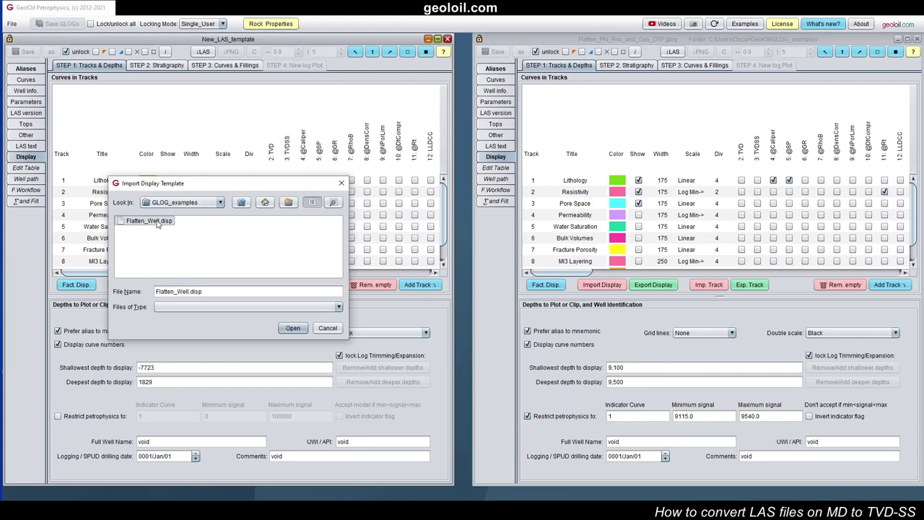
click(293, 330)
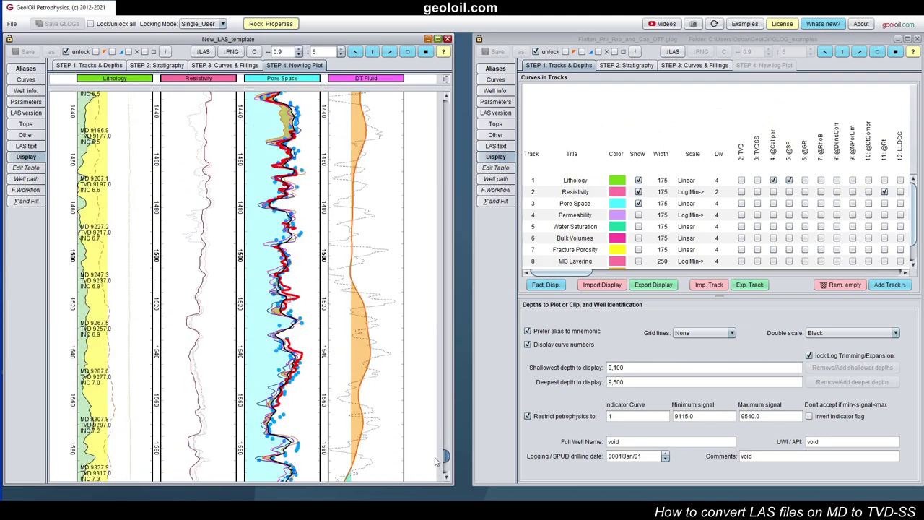
scroll(436, 454, down, 6)
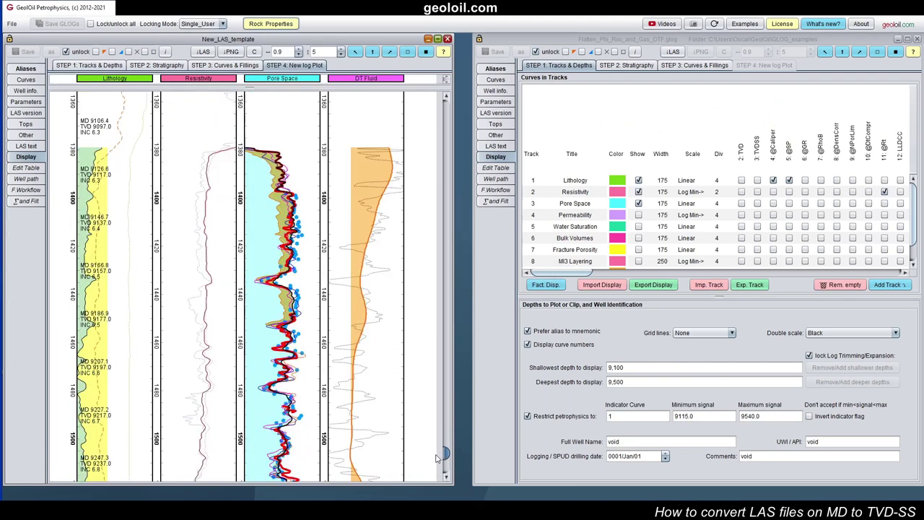
click(694, 65)
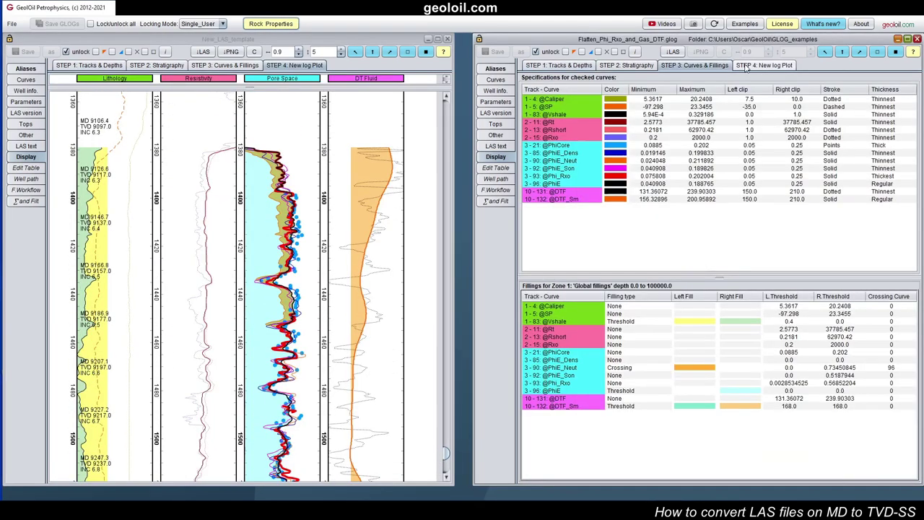
Compare TVDSS, MD and porosity readouts on the source and new log plots
click(746, 65)
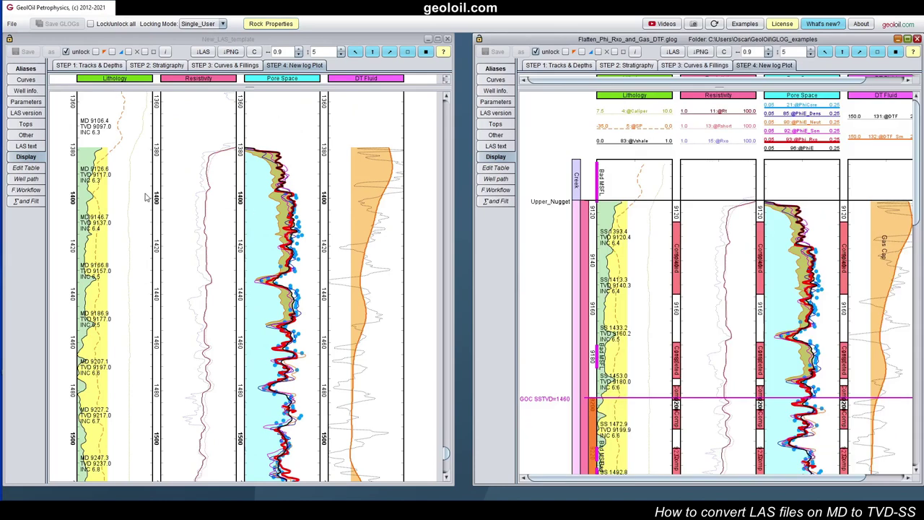
click(63, 150)
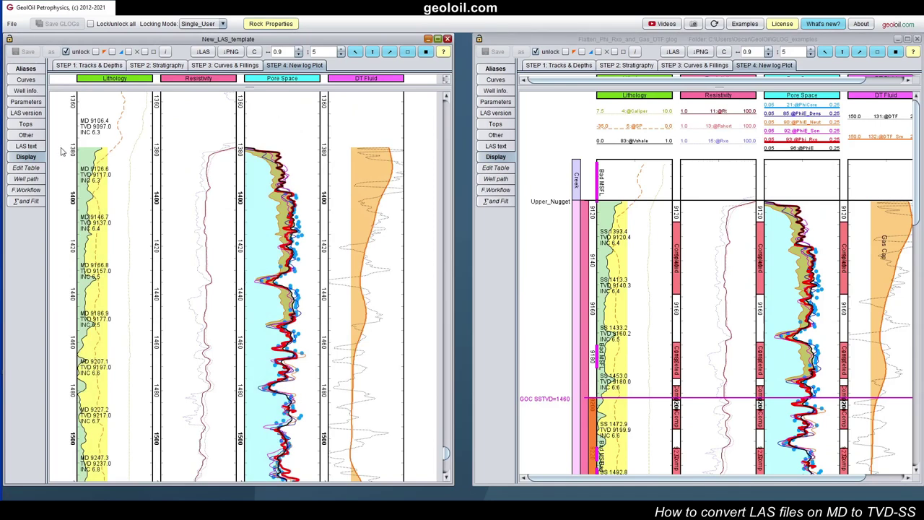
click(698, 206)
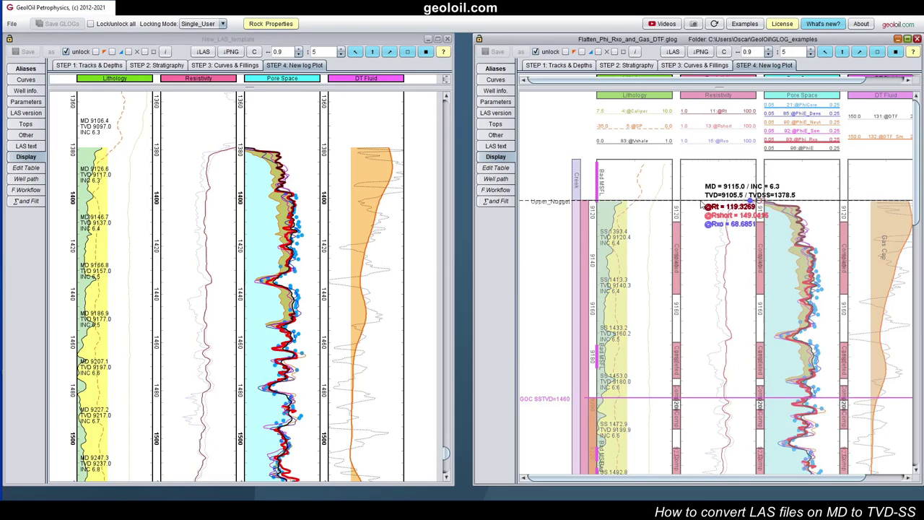
drag(700, 206, 699, 207)
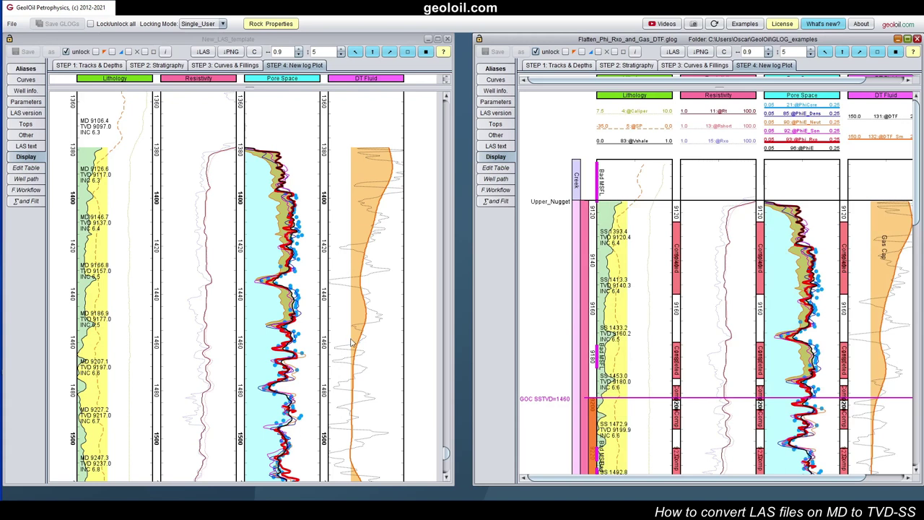
click(303, 329)
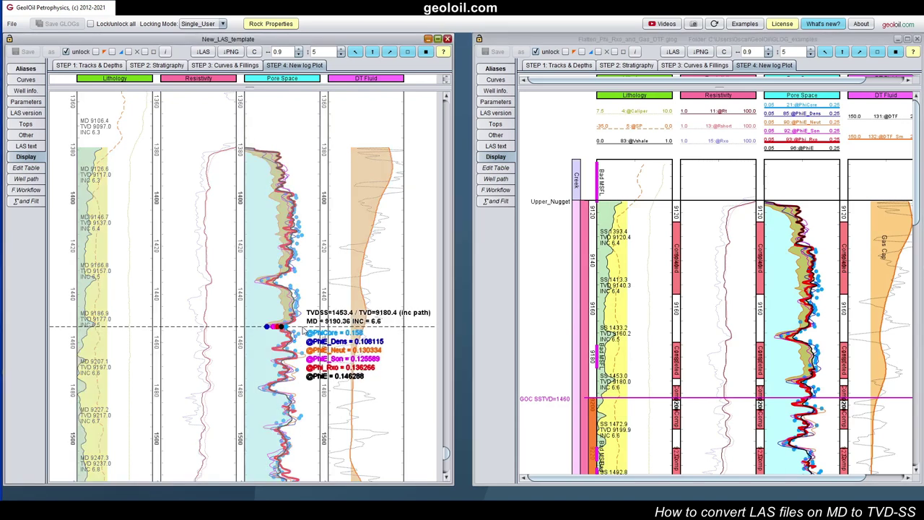
click(303, 330)
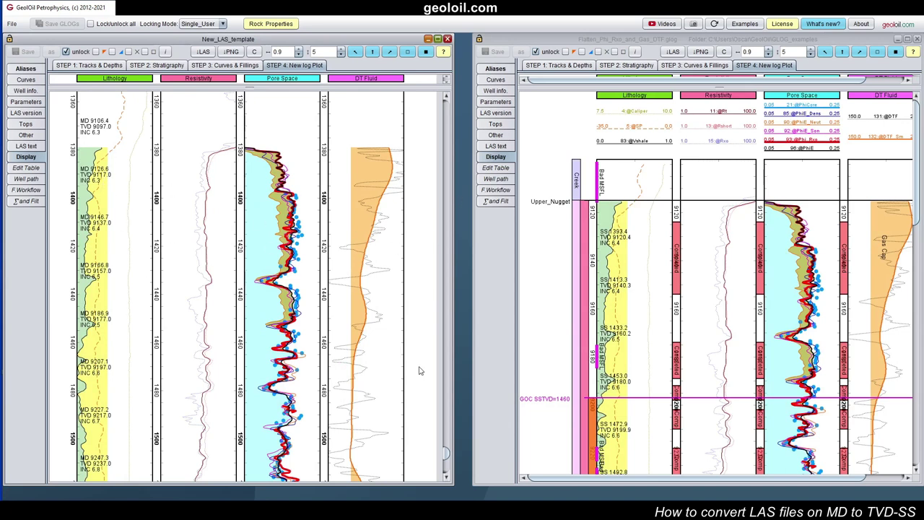
Scroll through both log plots to compare the curves and fills
scroll(446, 454, down, 5)
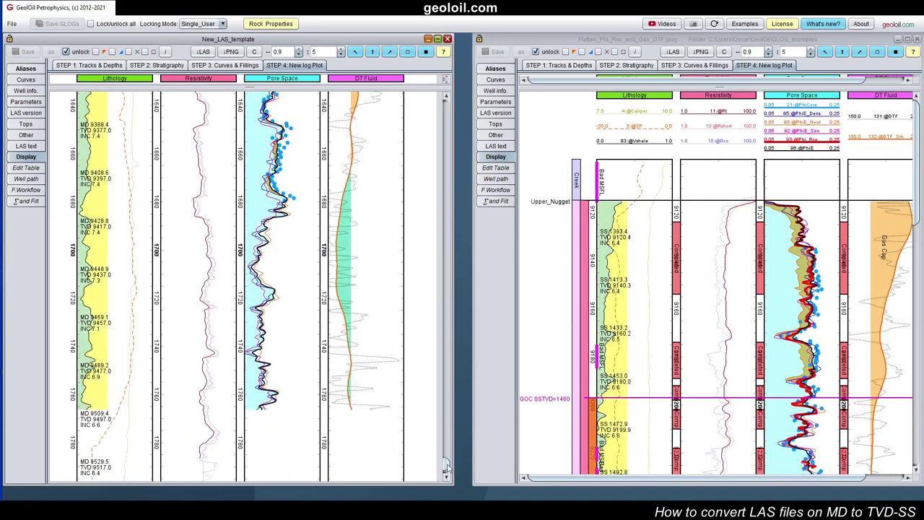
drag(446, 464, 446, 453)
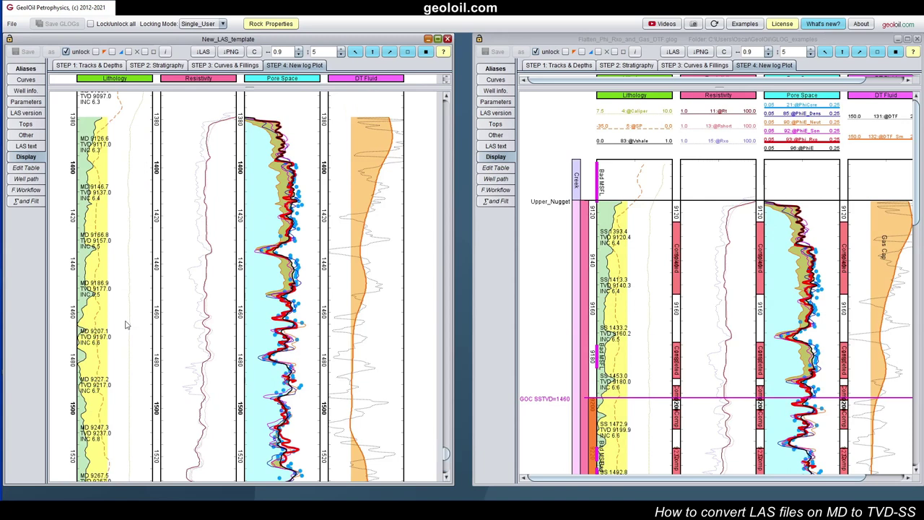
click(915, 194)
drag(915, 193, 919, 220)
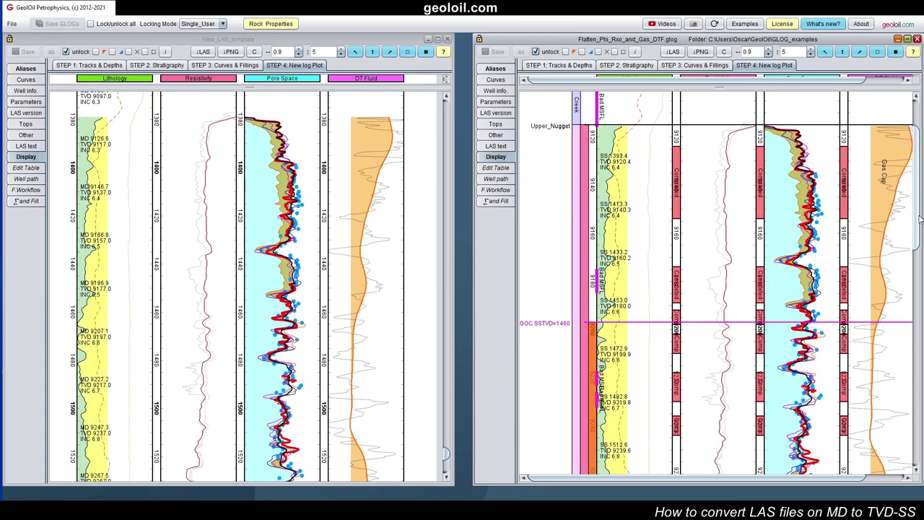